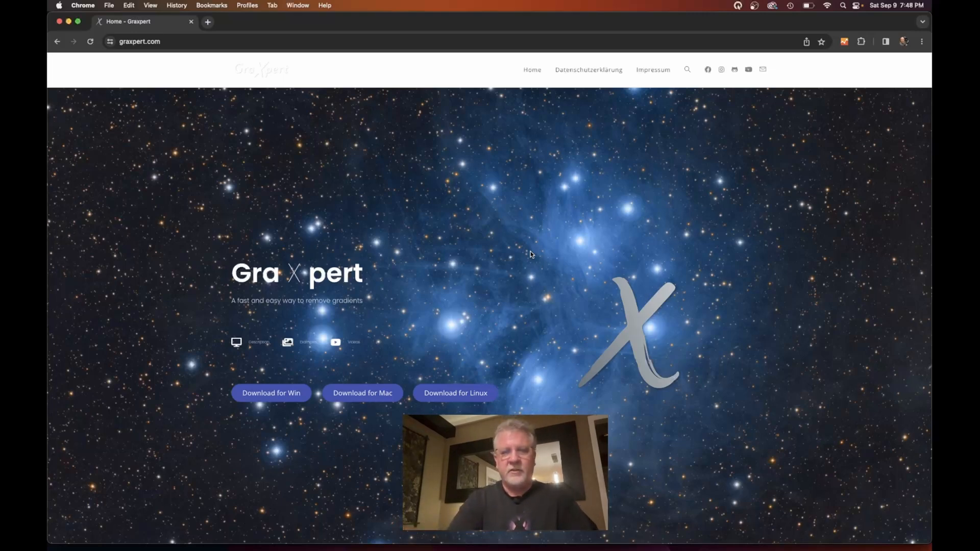
Switch to Siril and open NGC6960_RGB.fit from the NGC6960 work folder
left_click(503, 535)
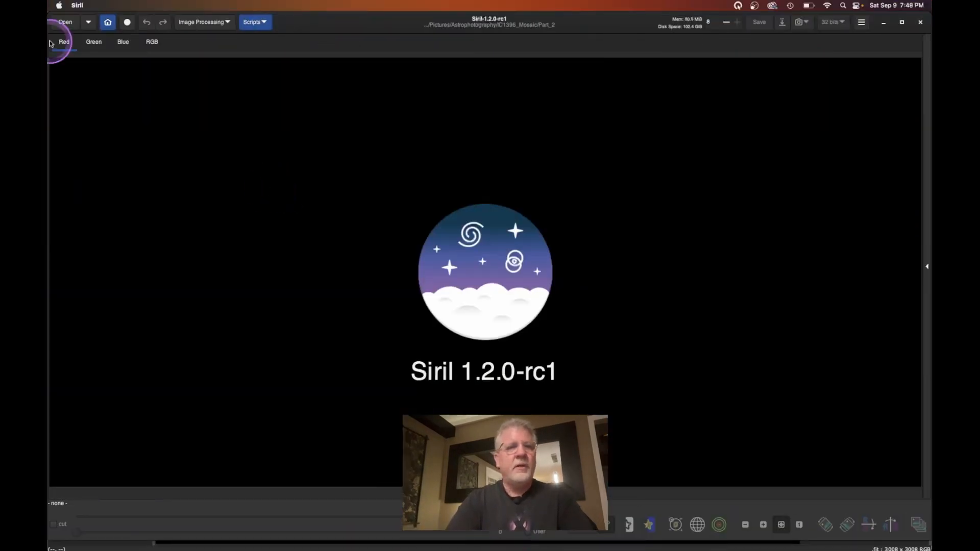
left_click(70, 24)
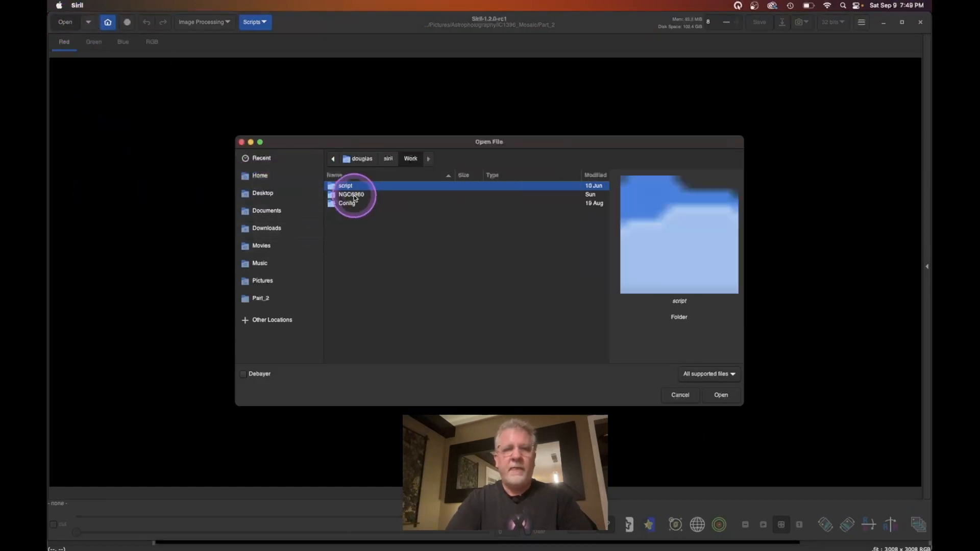
double_click(352, 196)
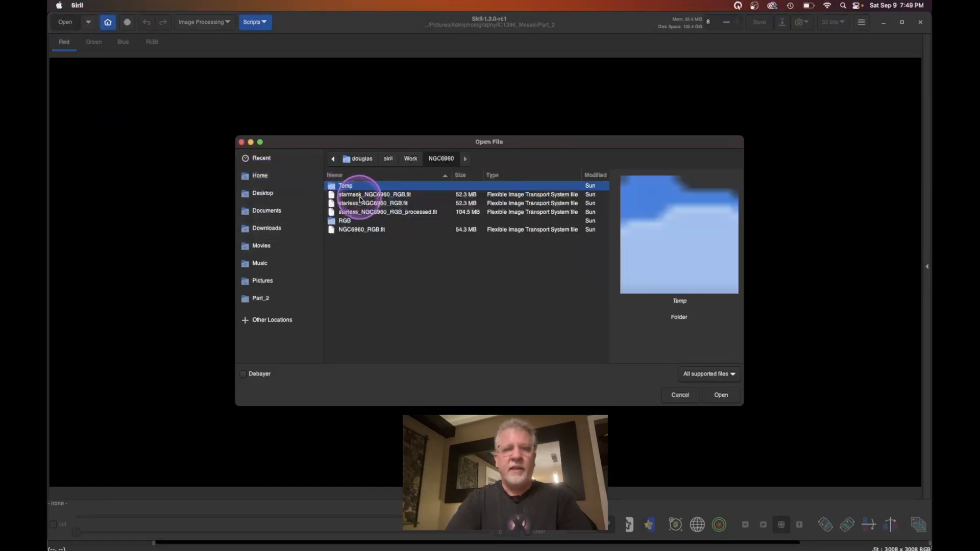
left_click(376, 231)
left_click(721, 395)
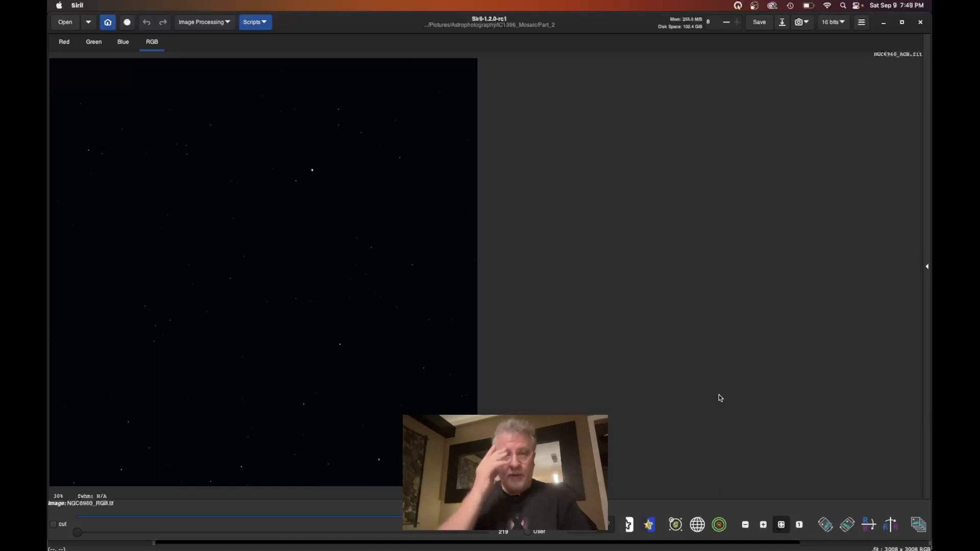
Start Background Extraction on the image, stretch its display preview, and generate the background samples
left_click(217, 23)
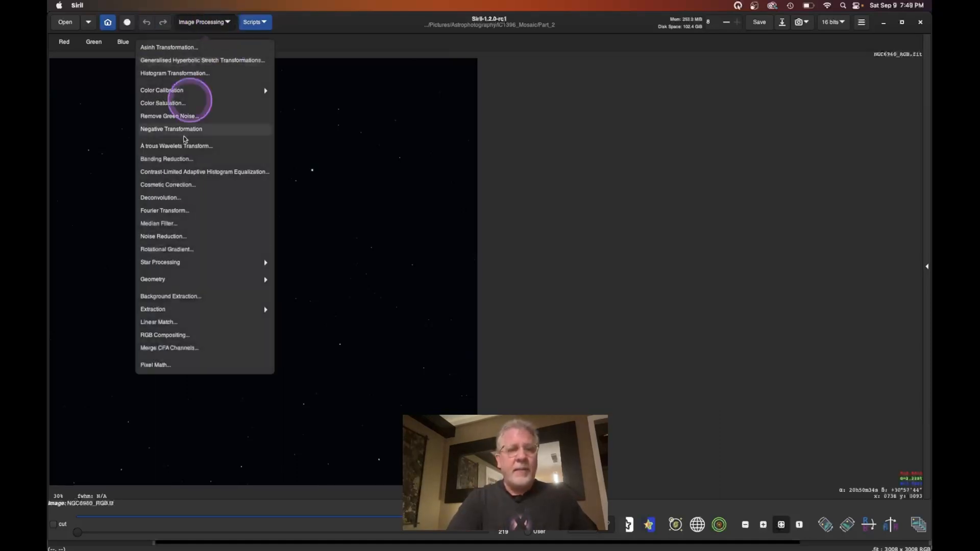
left_click(178, 297)
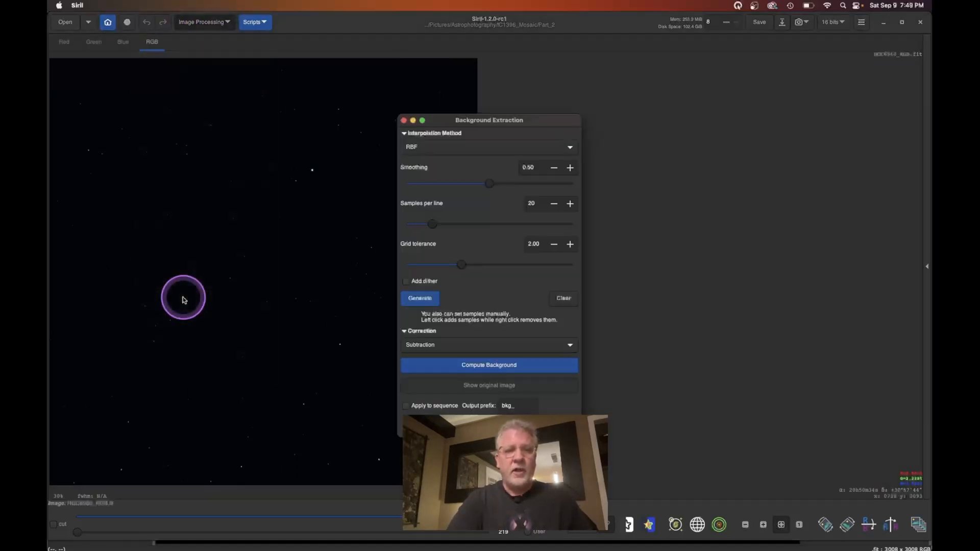
left_click_drag(487, 127, 655, 123)
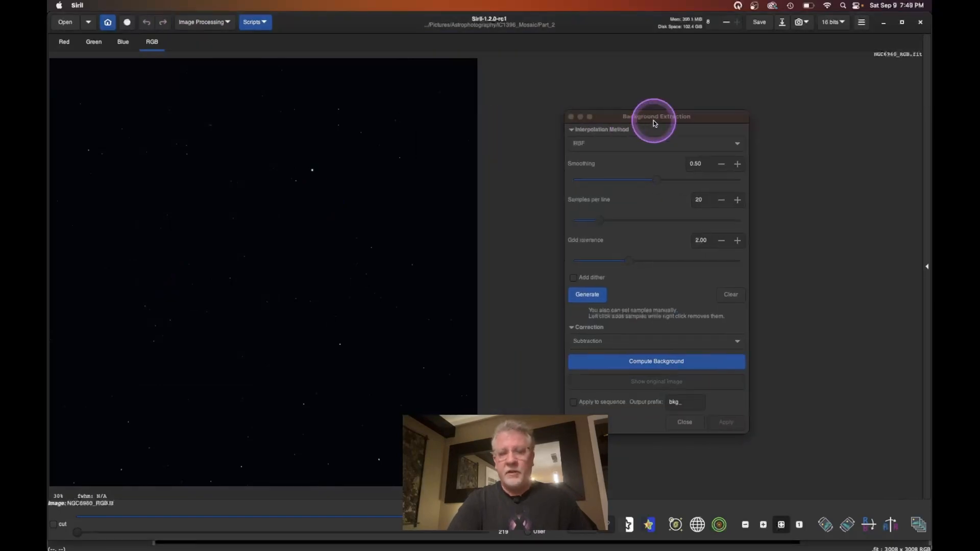
left_click(602, 520)
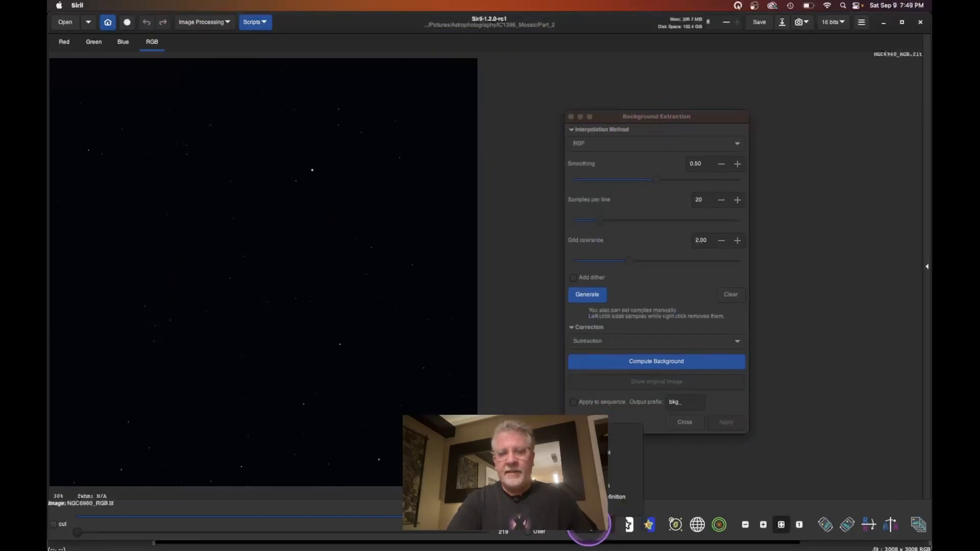
left_click(625, 508)
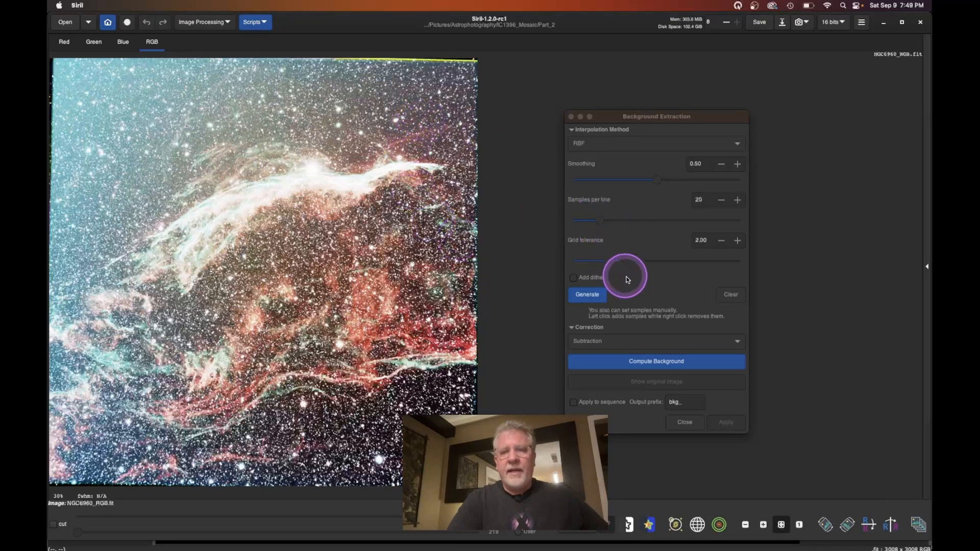
left_click(588, 296)
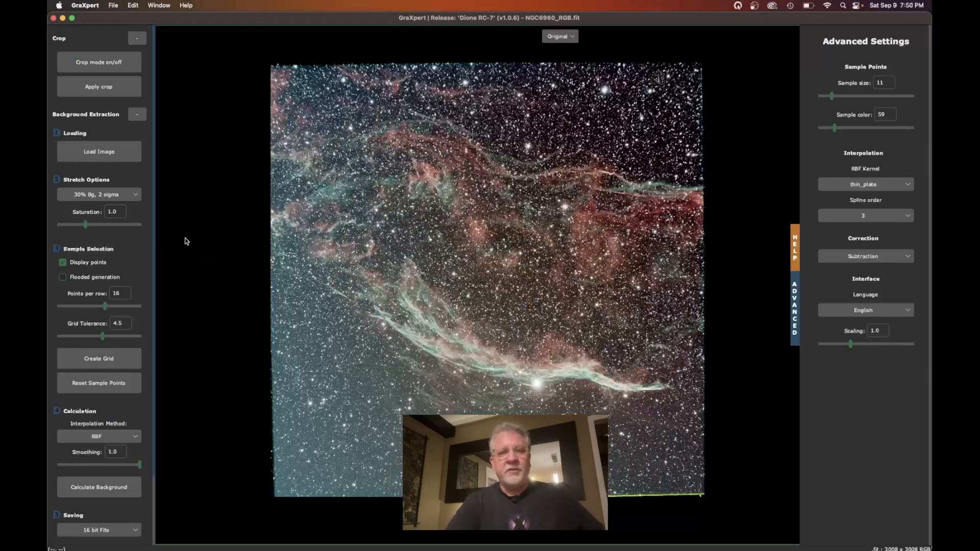
In GraXpert, crop thin strips off all four edges of NGC6960_RGB.fit to remove the stacking borders
left_click(208, 241)
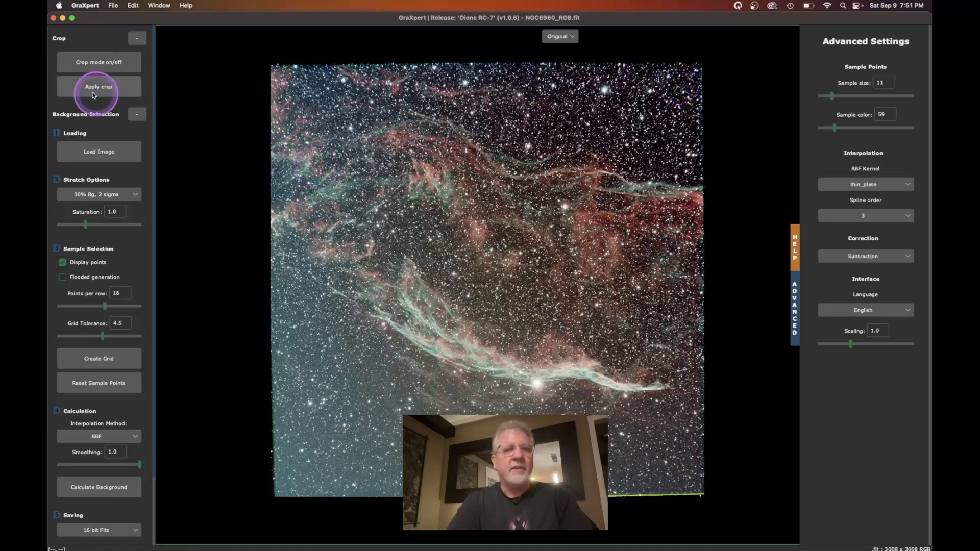
left_click(99, 62)
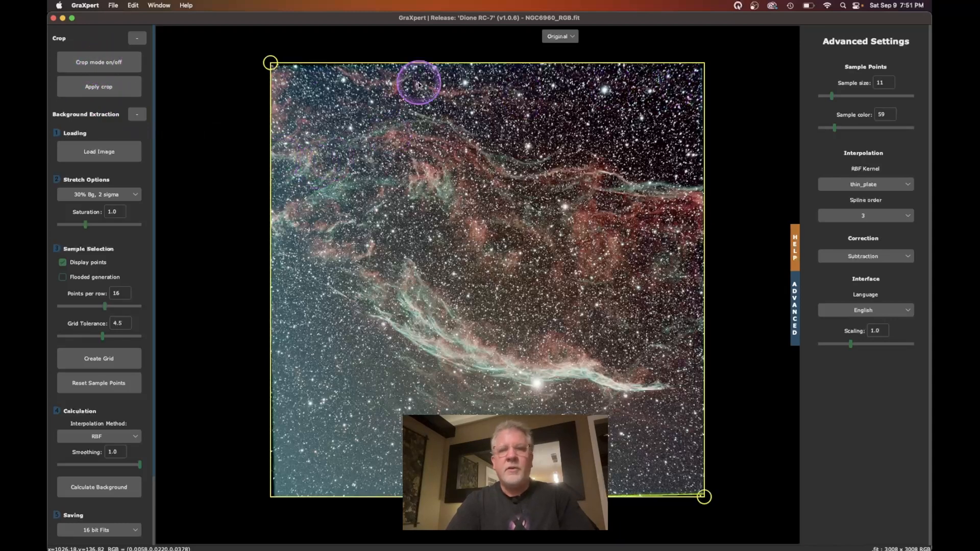
left_click_drag(270, 63, 276, 67)
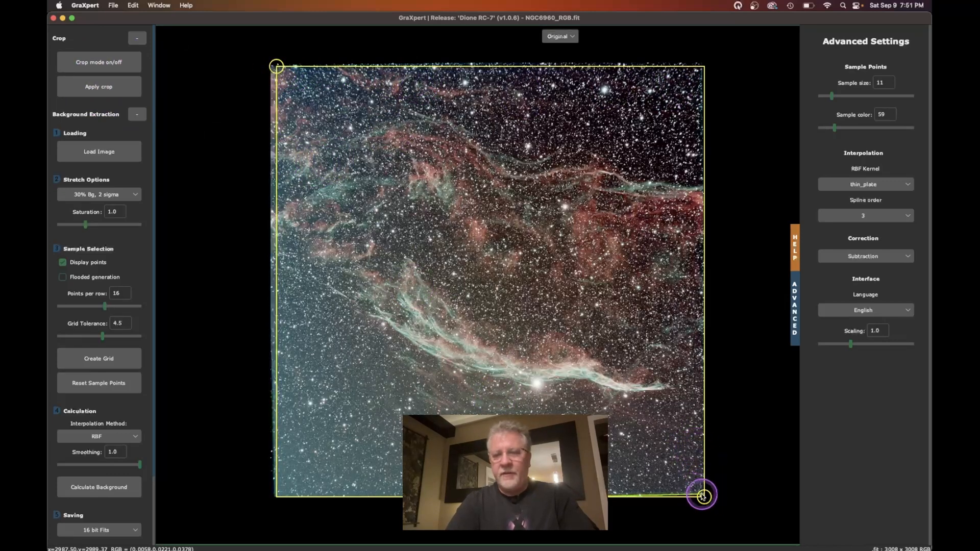
mouse_move(703, 496)
left_mouse_down()
mouse_move(697, 484)
mouse_move(702, 492)
left_mouse_up()
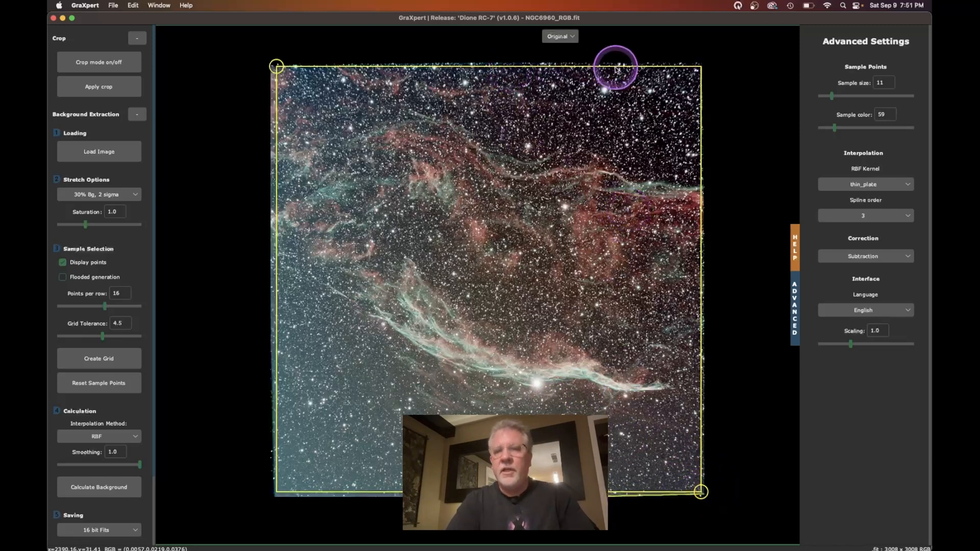
left_click_drag(702, 491, 699, 490)
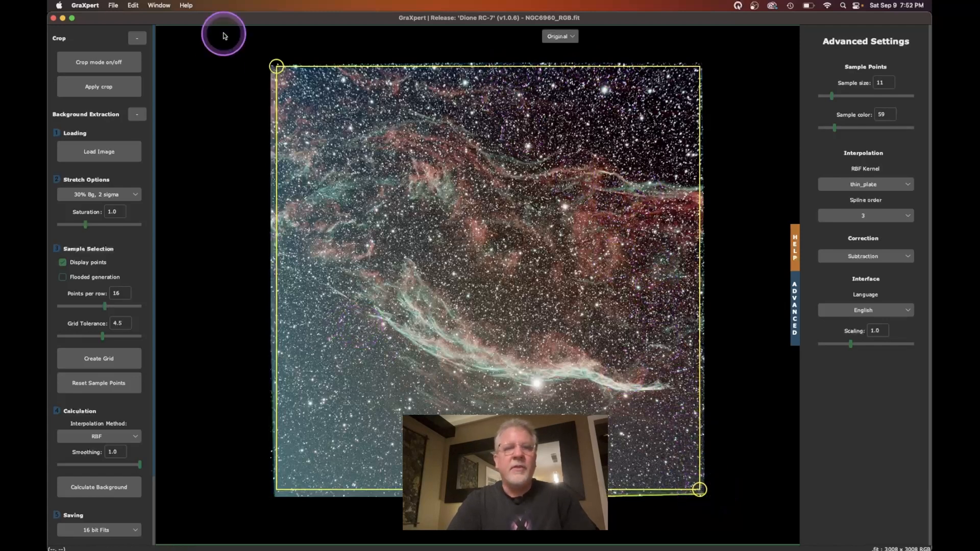
left_click_drag(276, 66, 276, 69)
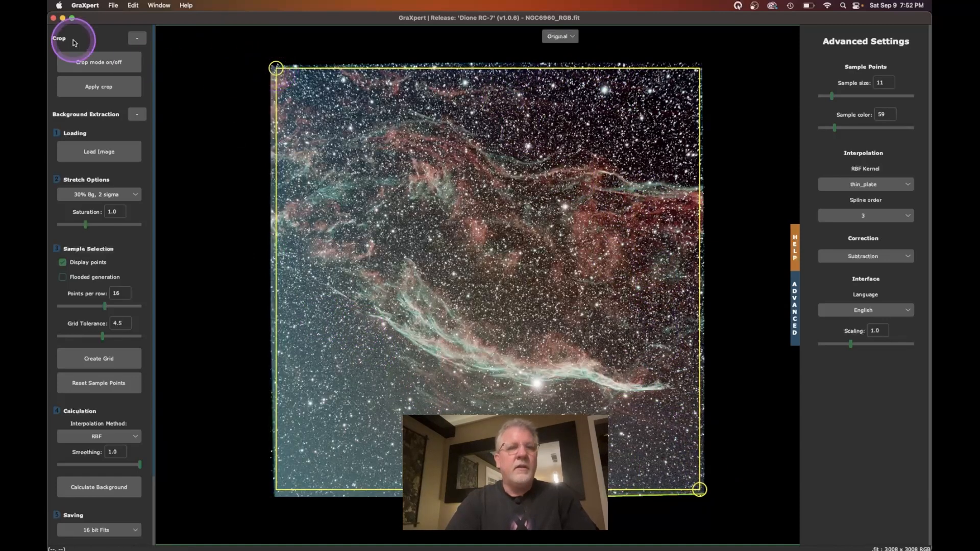
left_click(104, 90)
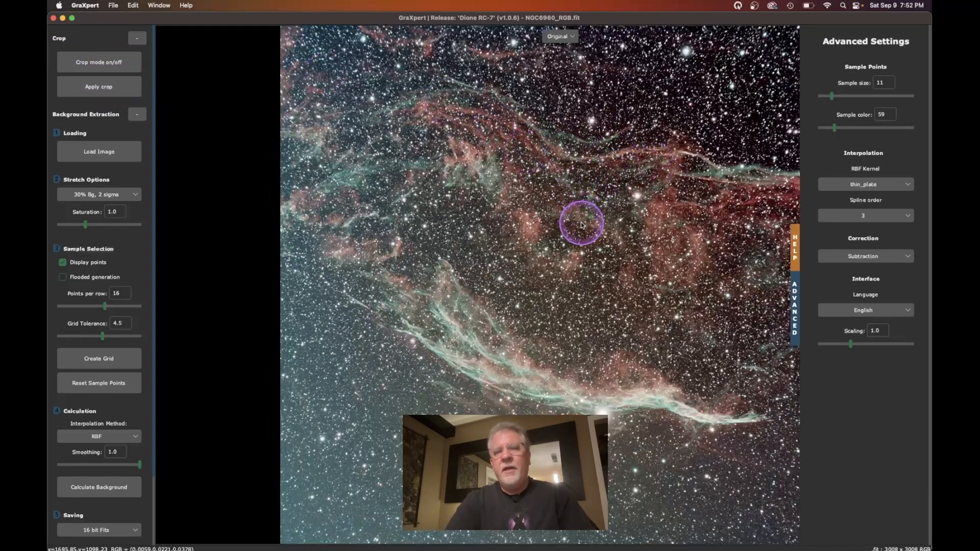
Try No Stretch as the stretch option and restore 30% Bg, 2 sigma
left_click_drag(579, 219, 522, 221)
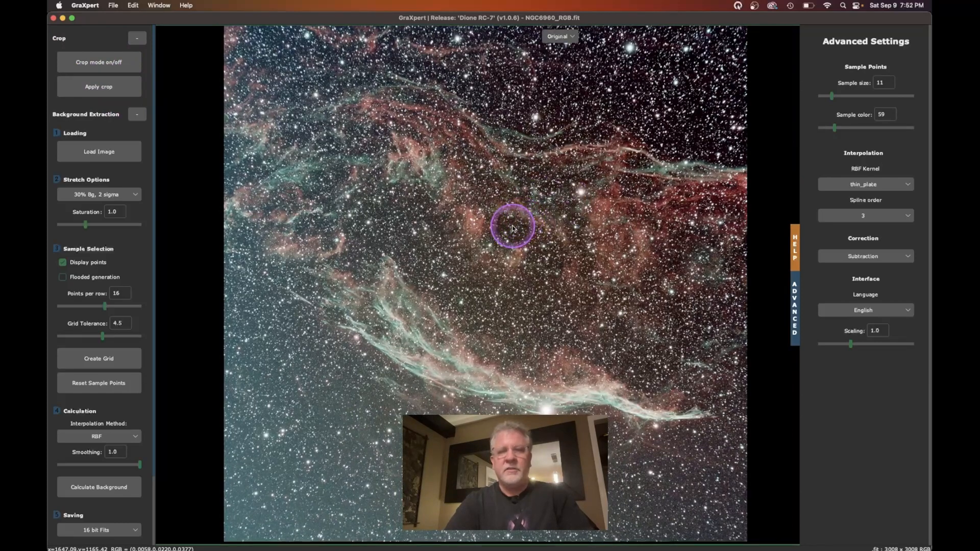
scroll(514, 228, "down", 3)
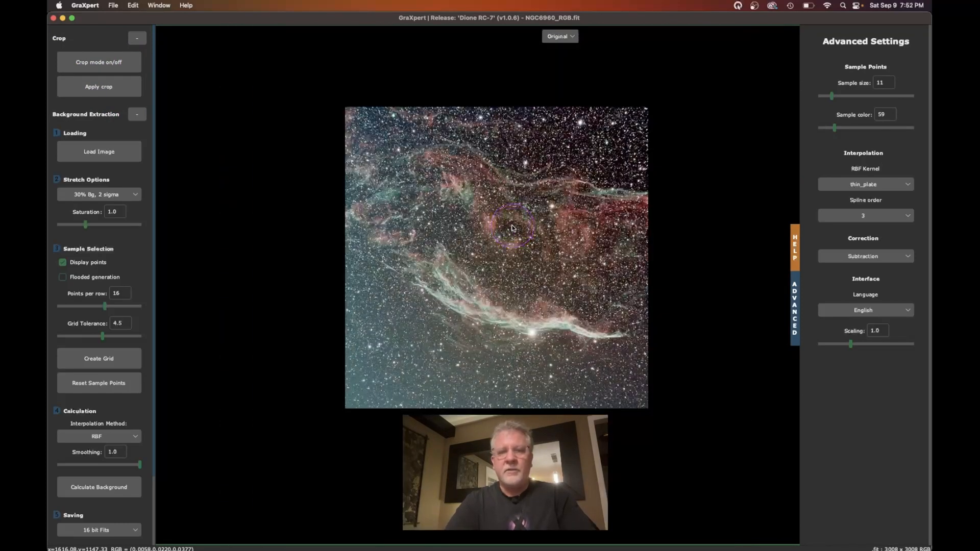
scroll(513, 228, "up", 2)
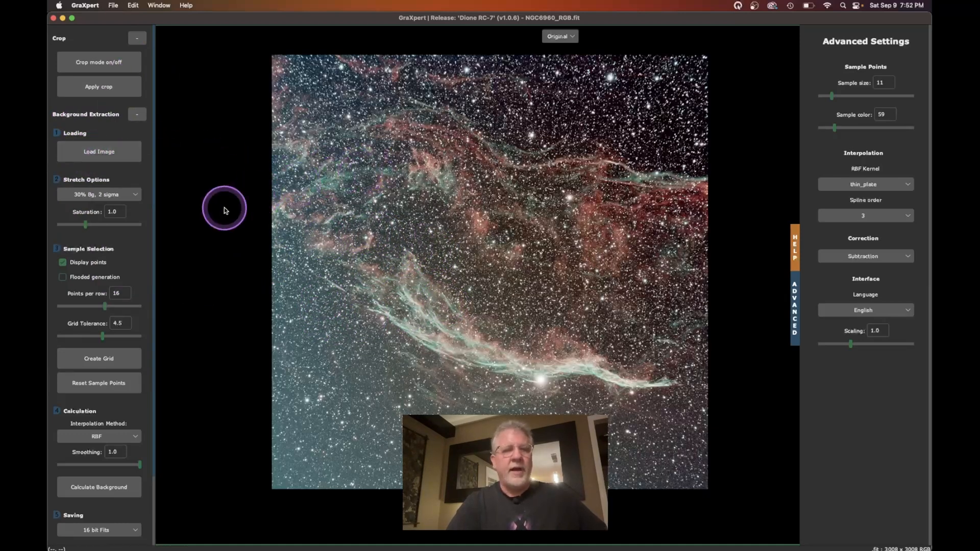
left_click(134, 197)
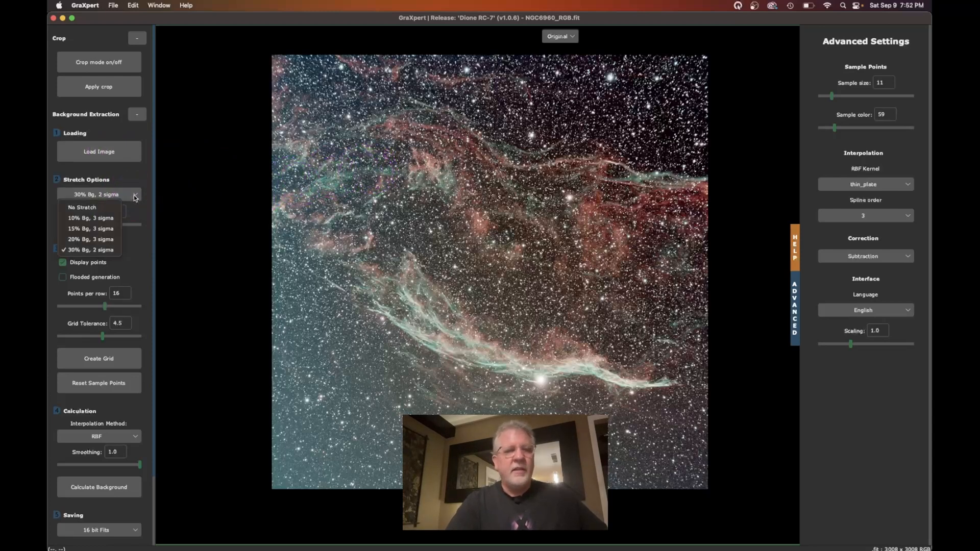
left_click(94, 209)
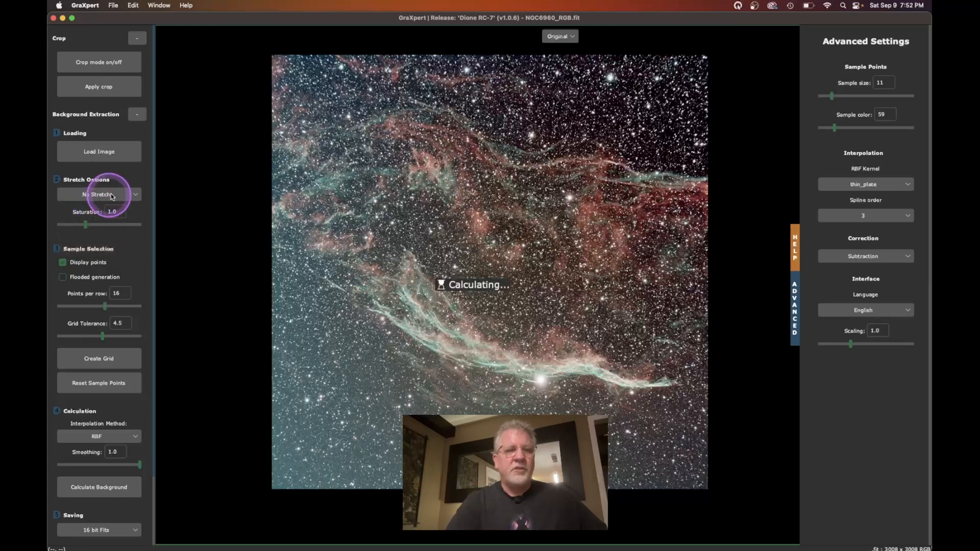
left_click(123, 195)
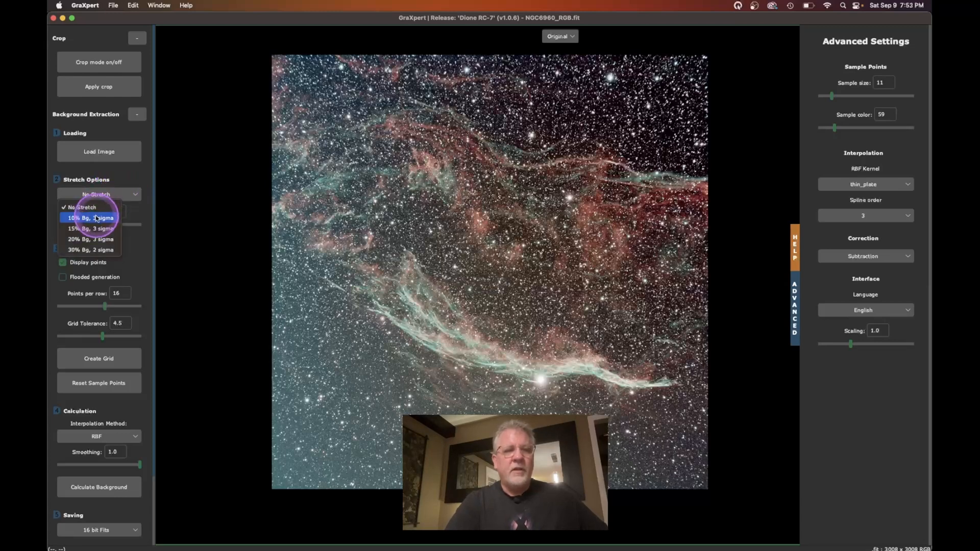
left_click(88, 251)
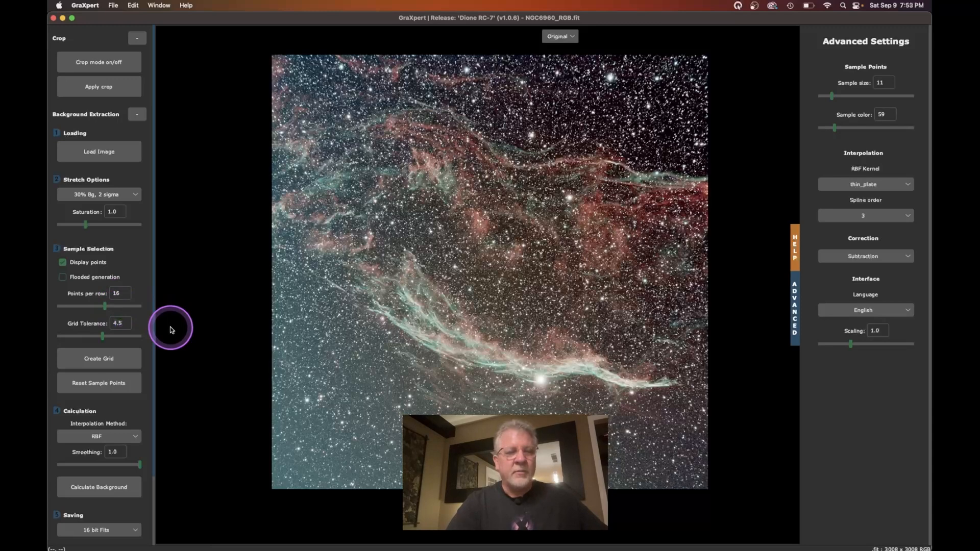
Create a sample grid with grid tolerance -0.6, and recreate it with grid tolerance -1.0
left_click_drag(103, 340, 75, 338)
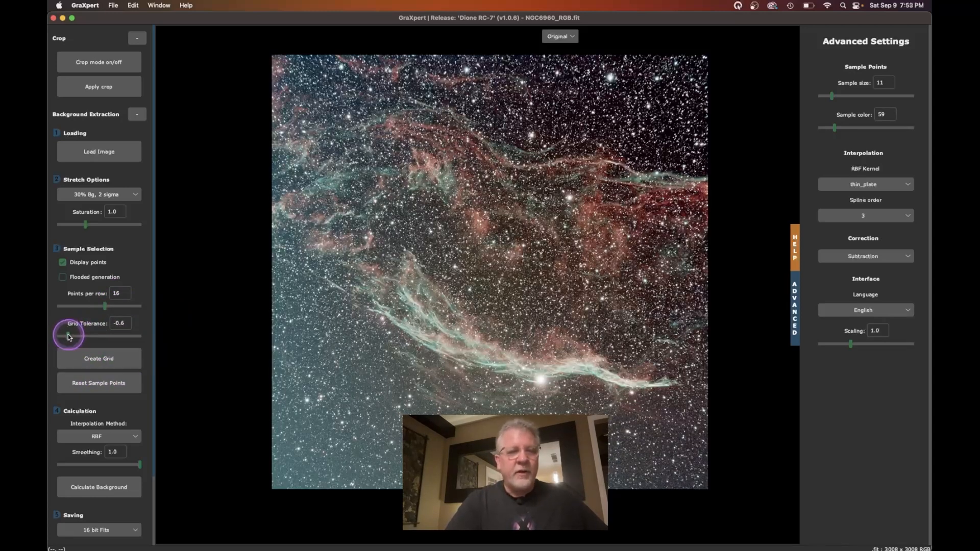
left_click_drag(70, 337, 68, 337)
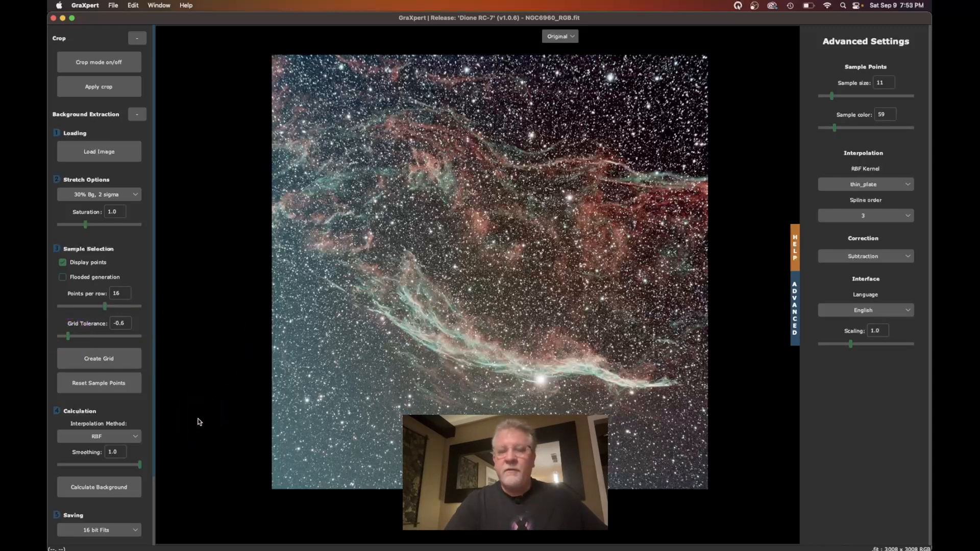
left_click(98, 360)
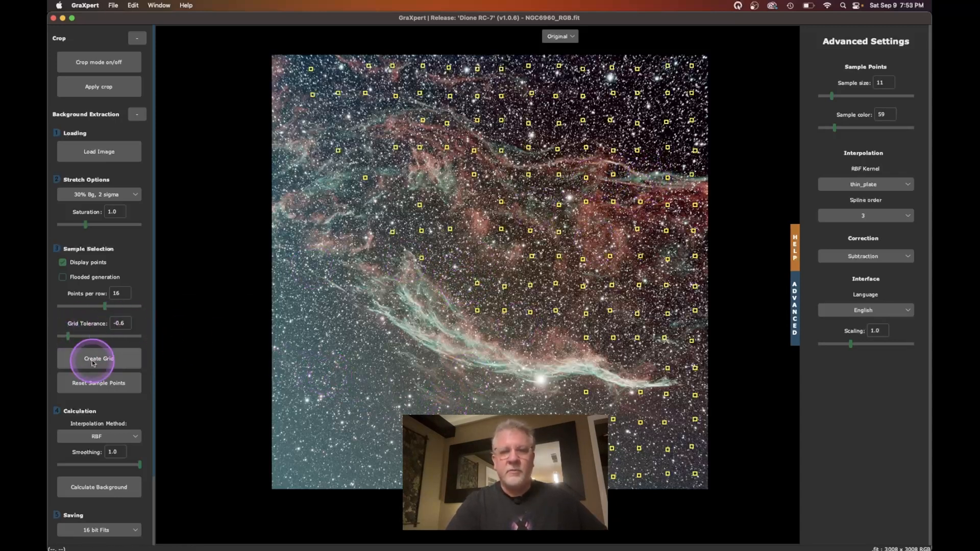
left_click_drag(69, 338, 67, 338)
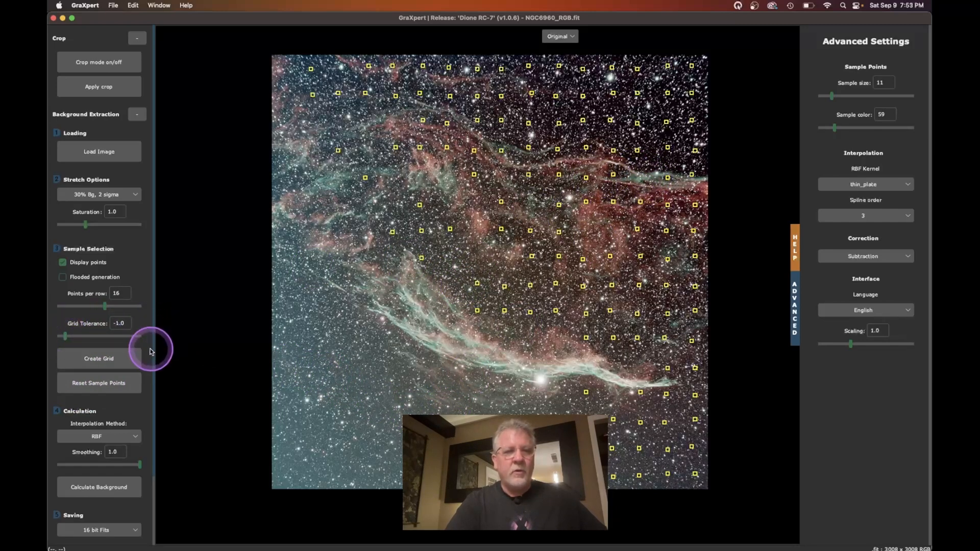
left_click(104, 358)
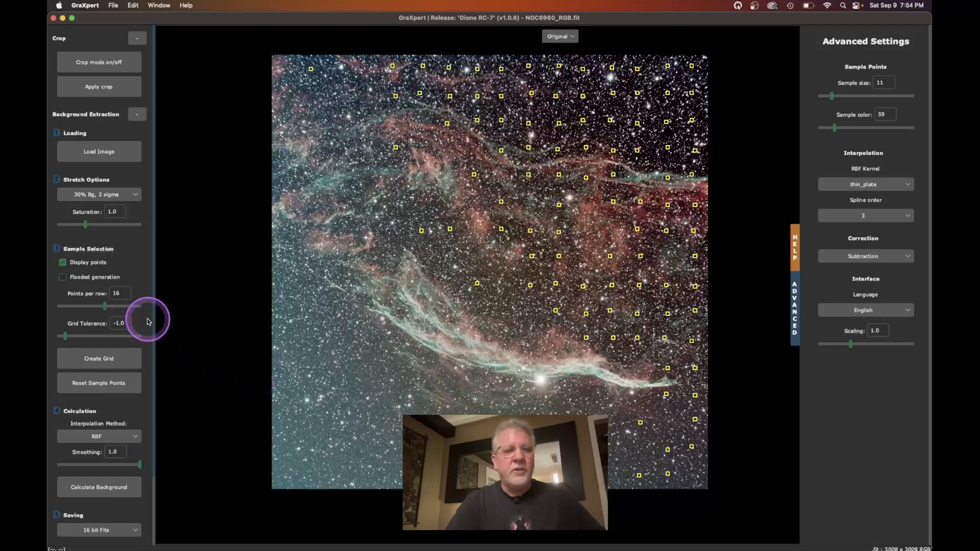
Enable flooded generation of sample points and set the grid tolerance to 3.5
left_click(81, 284)
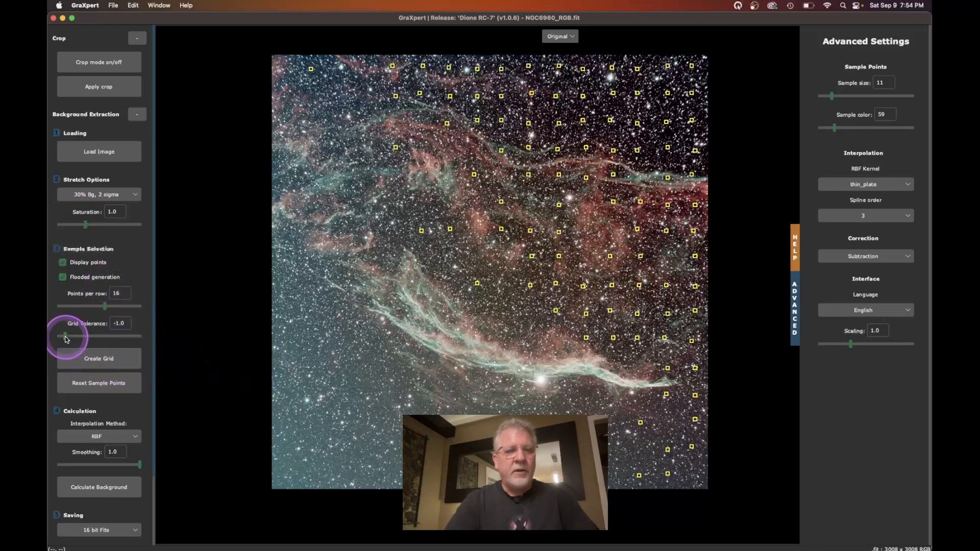
left_click_drag(65, 337, 96, 337)
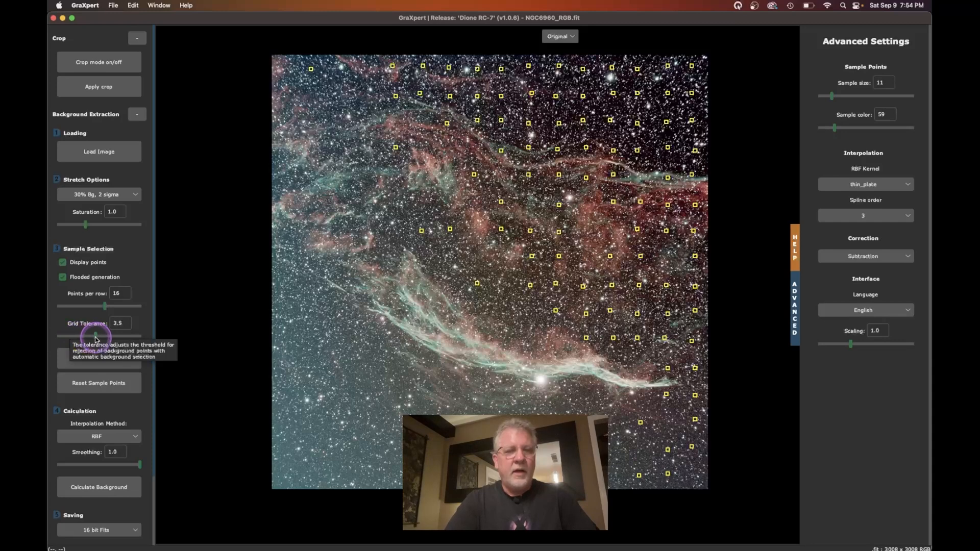
left_click_drag(95, 338, 93, 338)
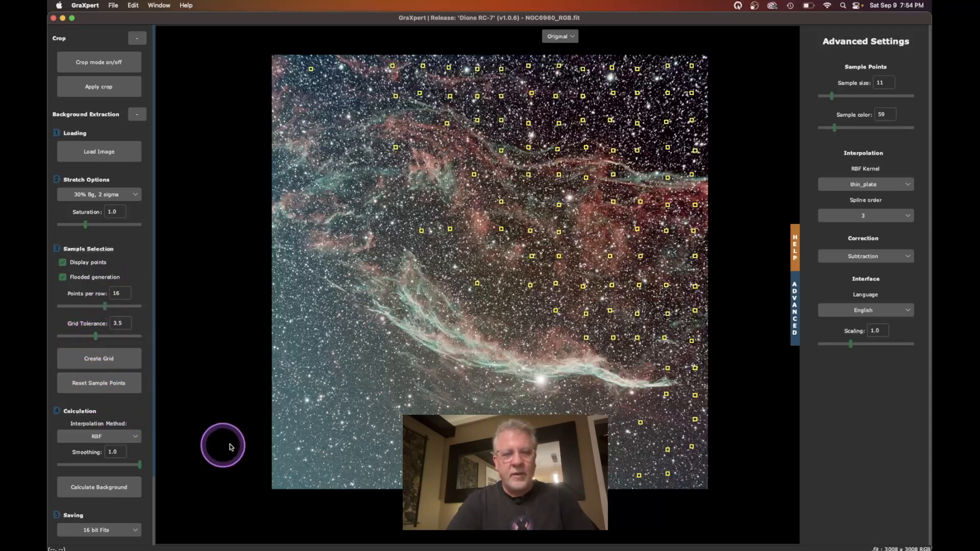
Flood sample points over the image's lower-left background, starting from the corner, the lower edge and the area beside the bright nebula arc
left_click(278, 487)
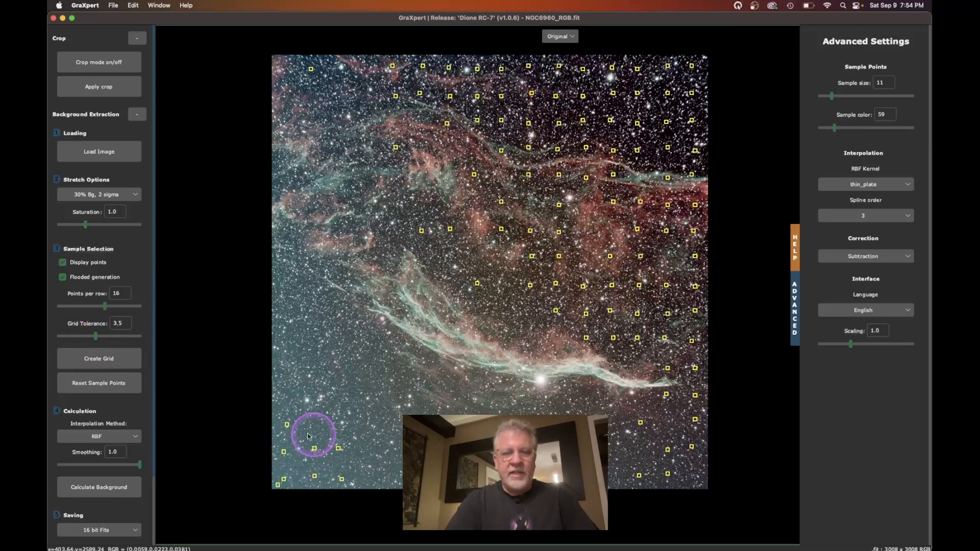
left_click(367, 485)
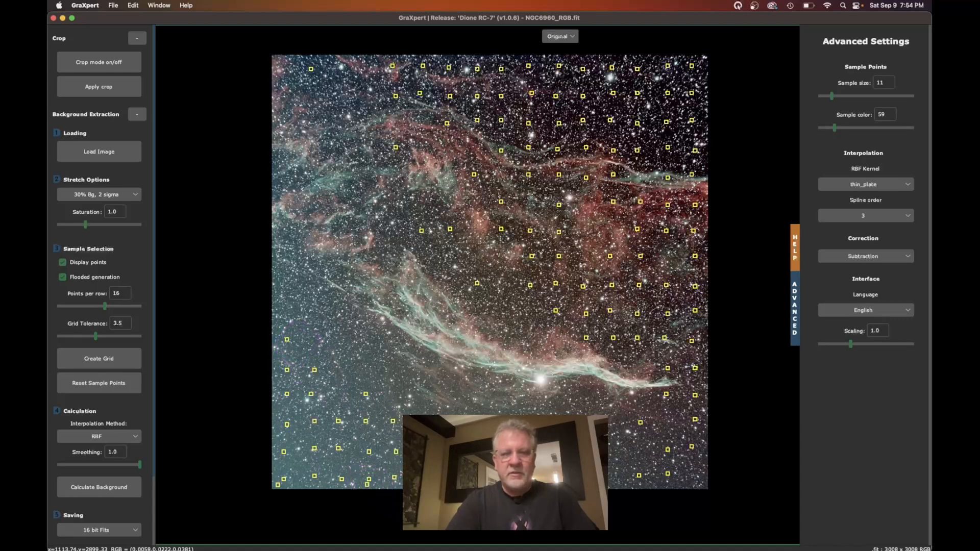
left_click(298, 343)
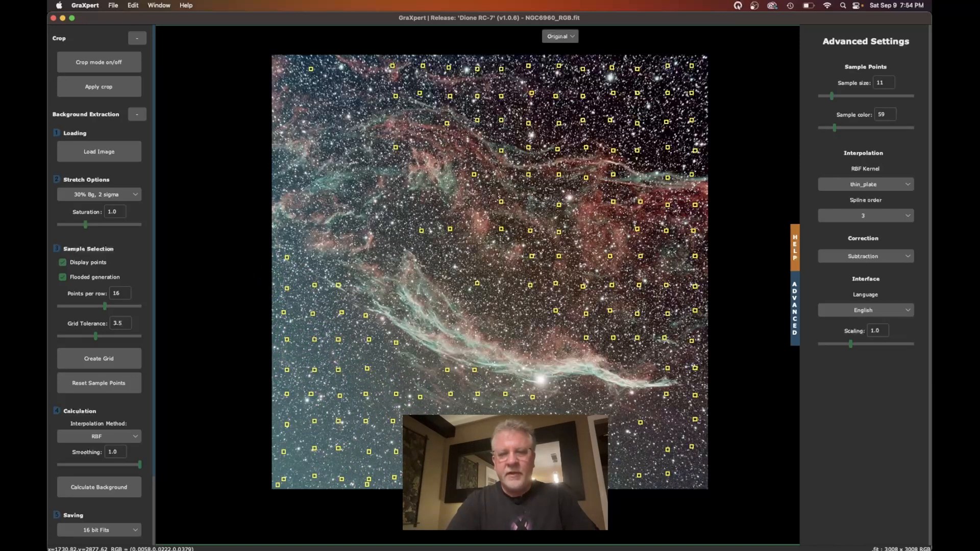
Turn off flooded generation and add individual sample points to the gaps in the image's lower-right background
left_click(523, 472)
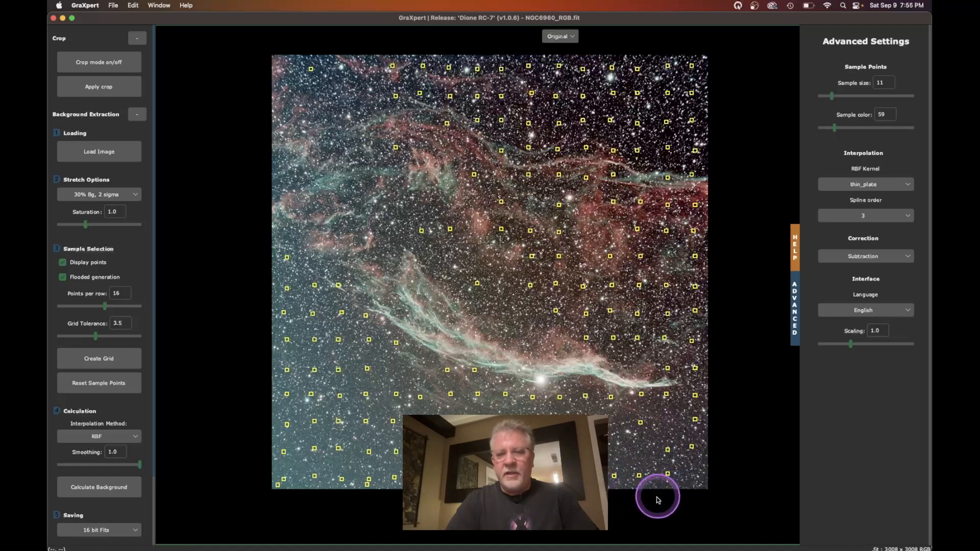
left_click(63, 278)
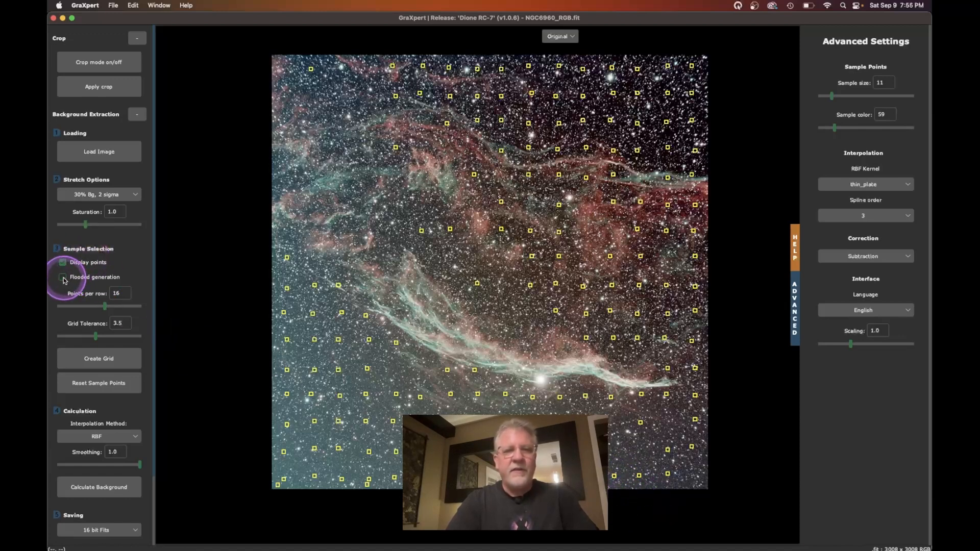
left_click(626, 463)
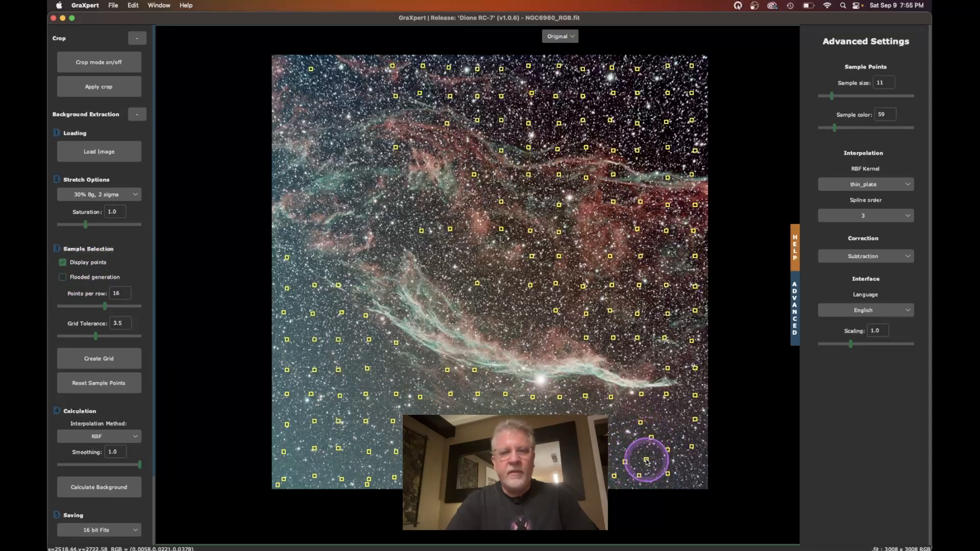
Add individual sample points in the dark gaps along the image's left edge, around the nebula wisps
left_click(286, 238)
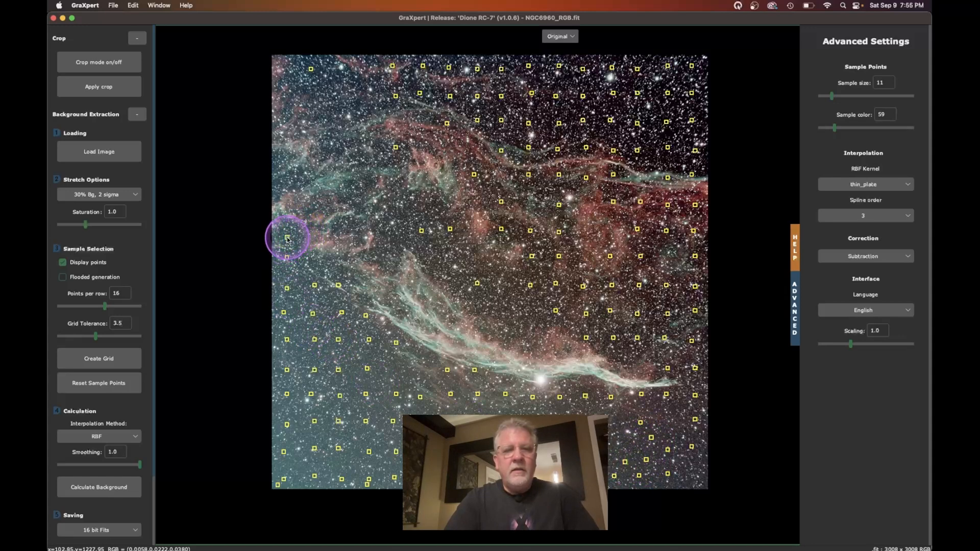
left_click(276, 183)
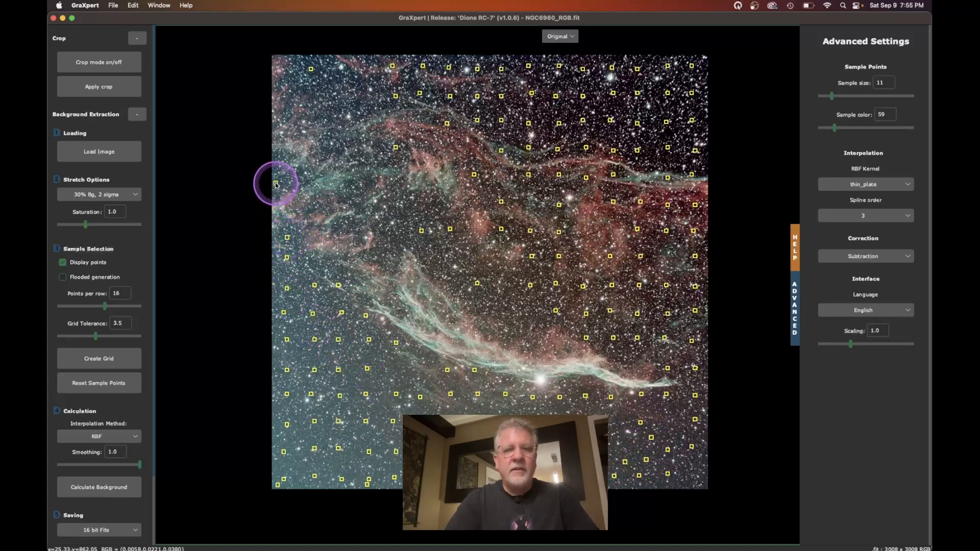
left_click(300, 172)
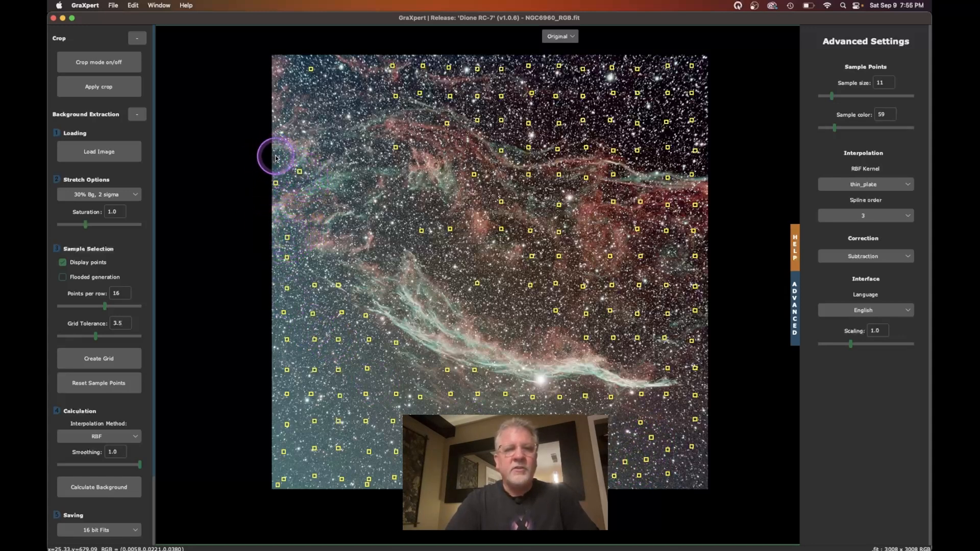
left_click(275, 156)
Add individual sample points in the dark sky gaps of the image's upper-left area
left_click(317, 118)
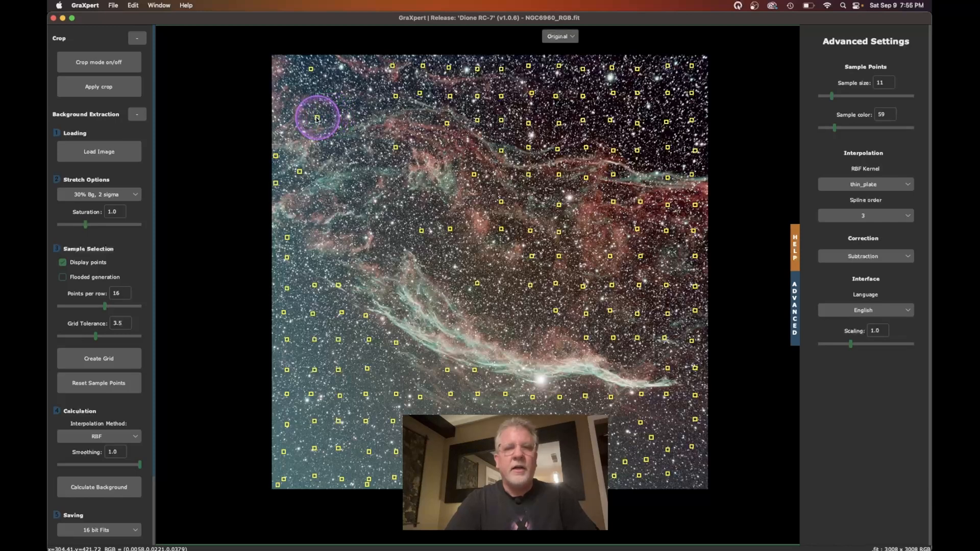
left_click(338, 83)
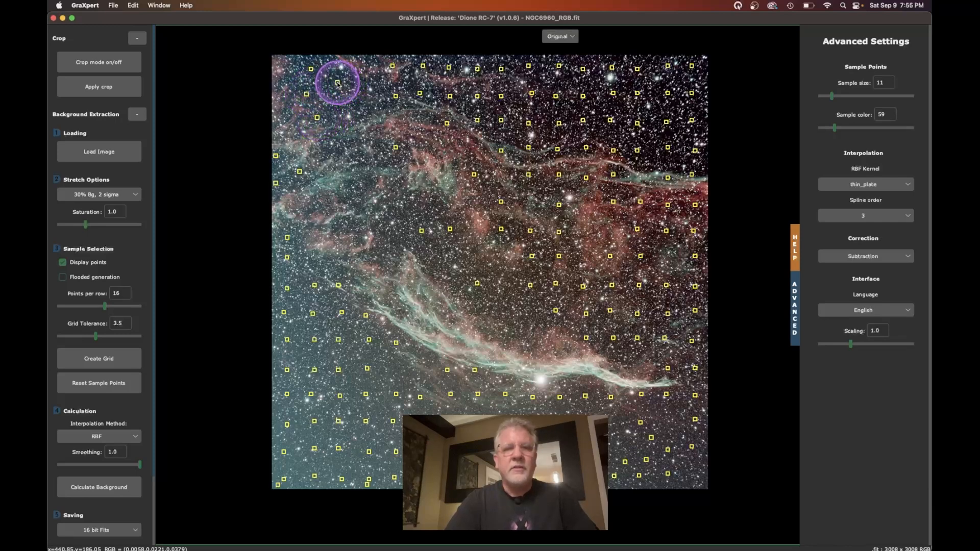
left_click(359, 104)
left_click(385, 108)
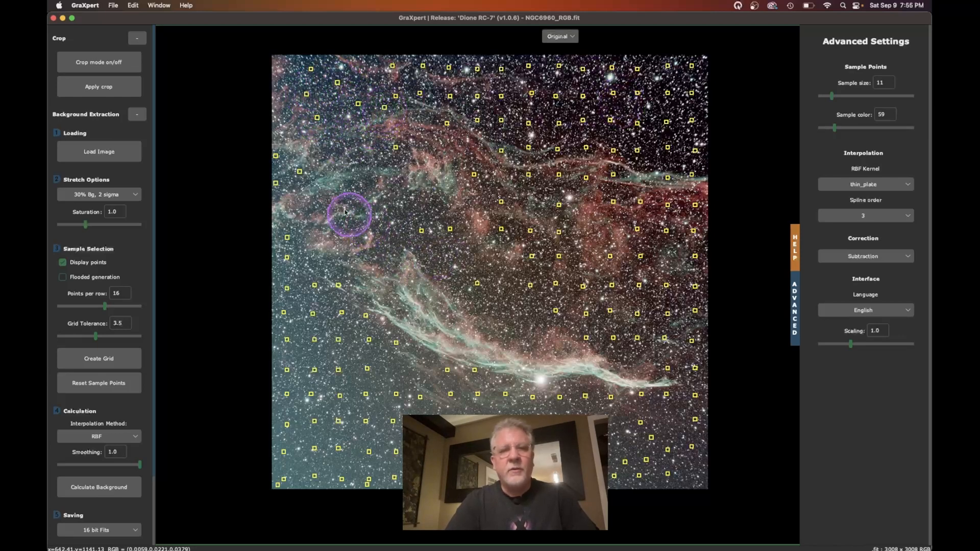
left_click(339, 153)
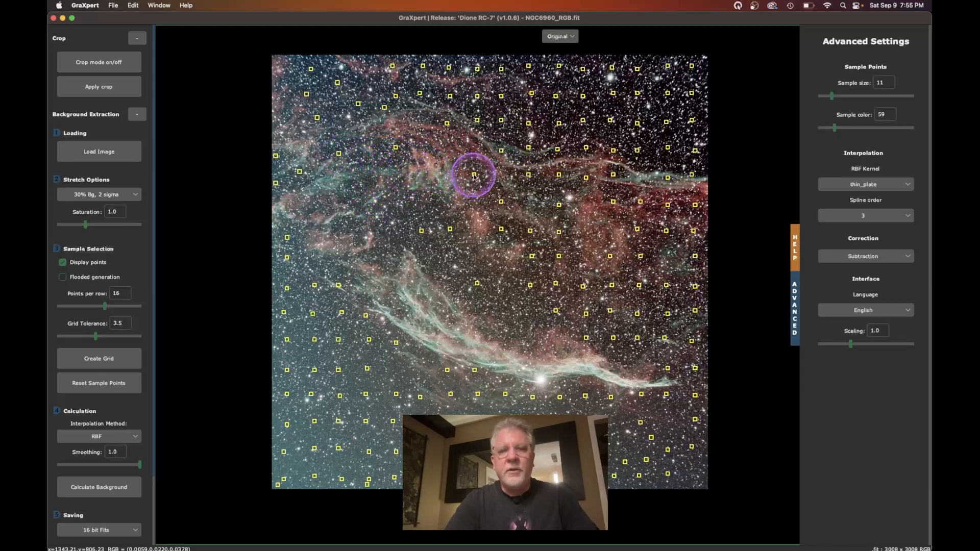
Remove sample points lying on nebulosity in the image's center and along the bright arc, and shift one below the arc away from it
right_click(502, 151)
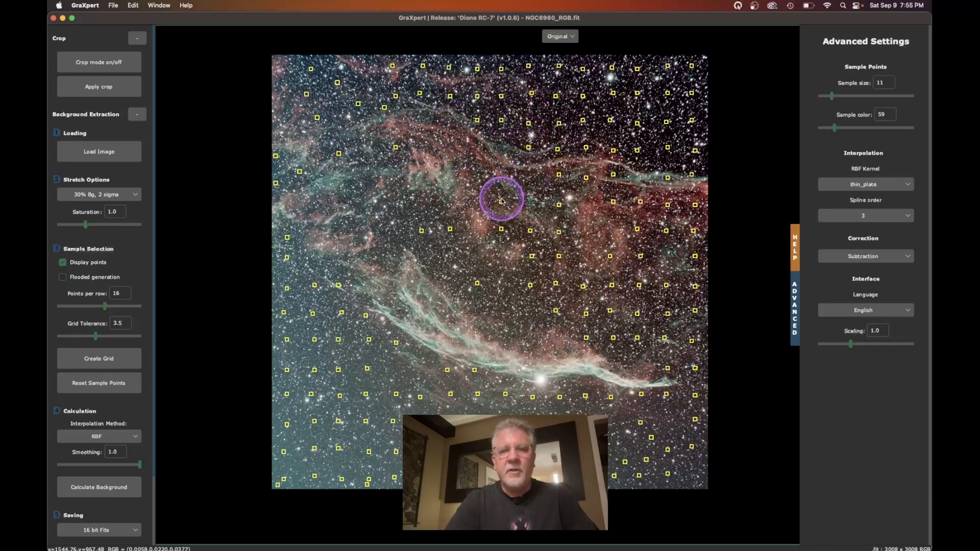
right_click(450, 230)
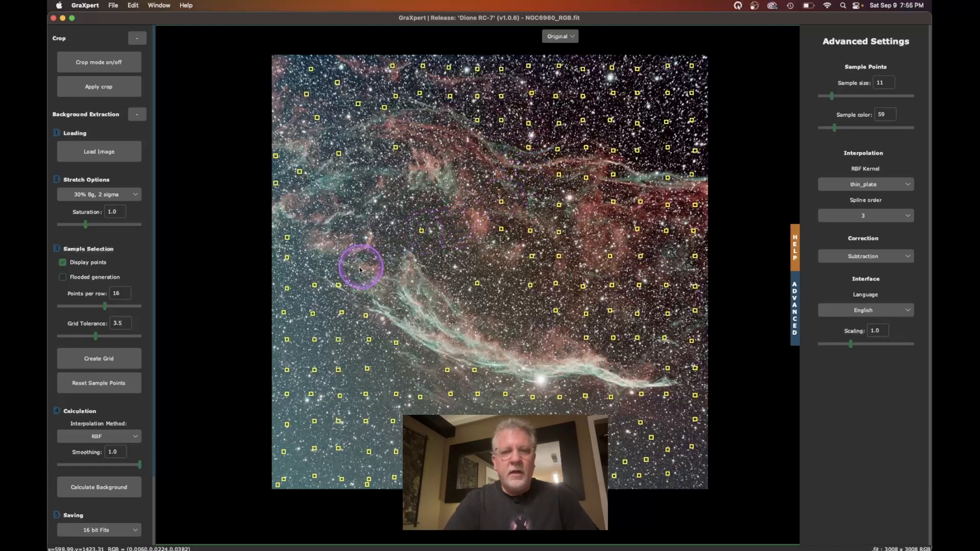
right_click(337, 287)
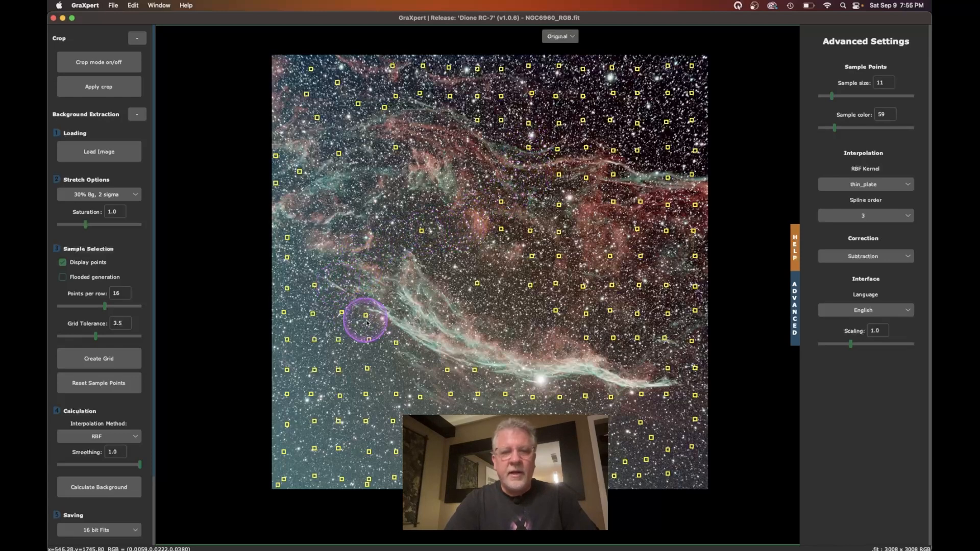
right_click(366, 316)
right_click(474, 370)
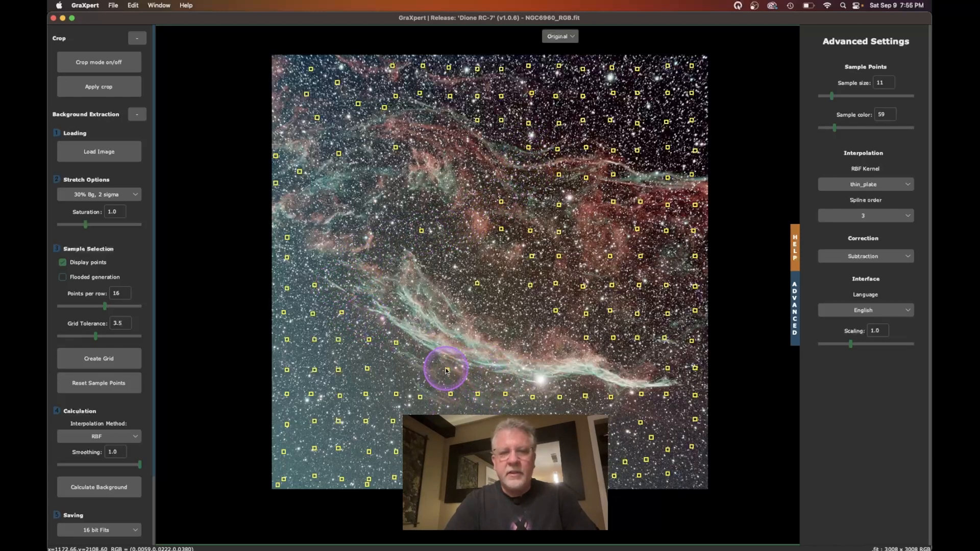
left_click_drag(447, 372, 453, 380)
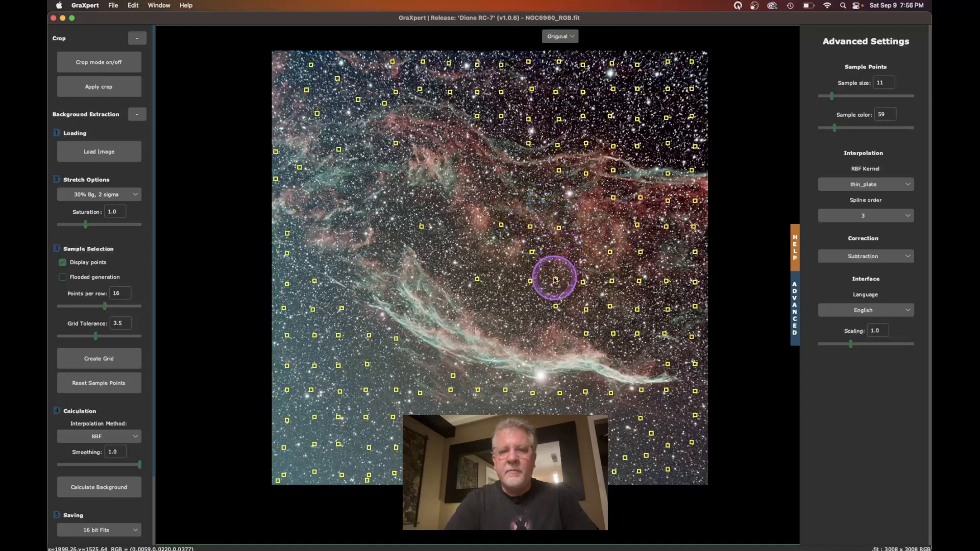
Remove the sample points lying on the red nebulosity in the image's right half
right_click(610, 252)
right_click(637, 225)
right_click(613, 197)
right_click(641, 198)
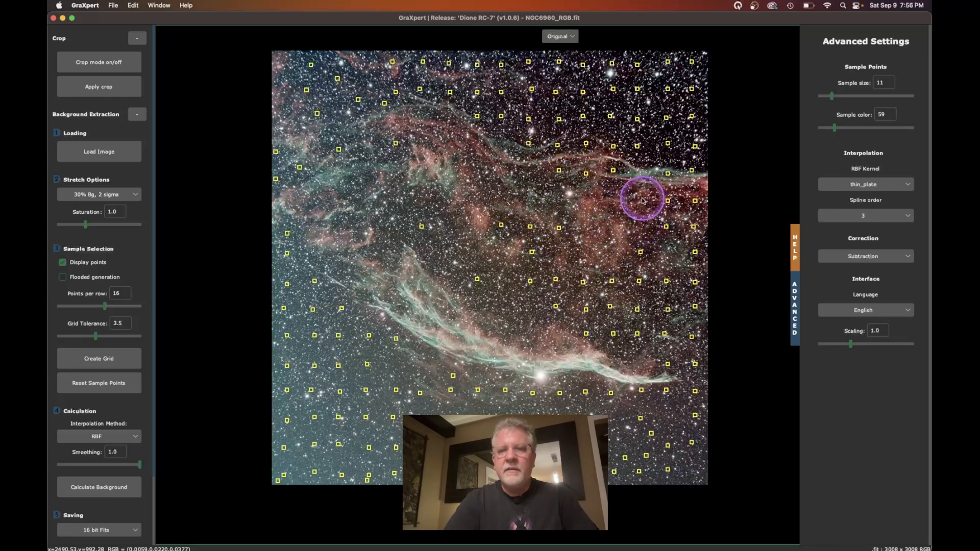
right_click(668, 201)
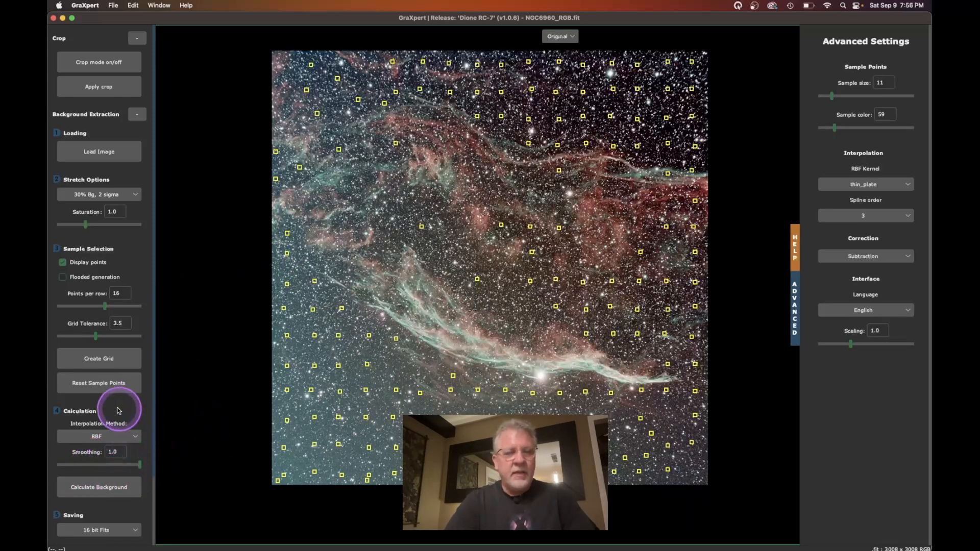
Choose RBF as the interpolation method and calculate the background
left_click(135, 438)
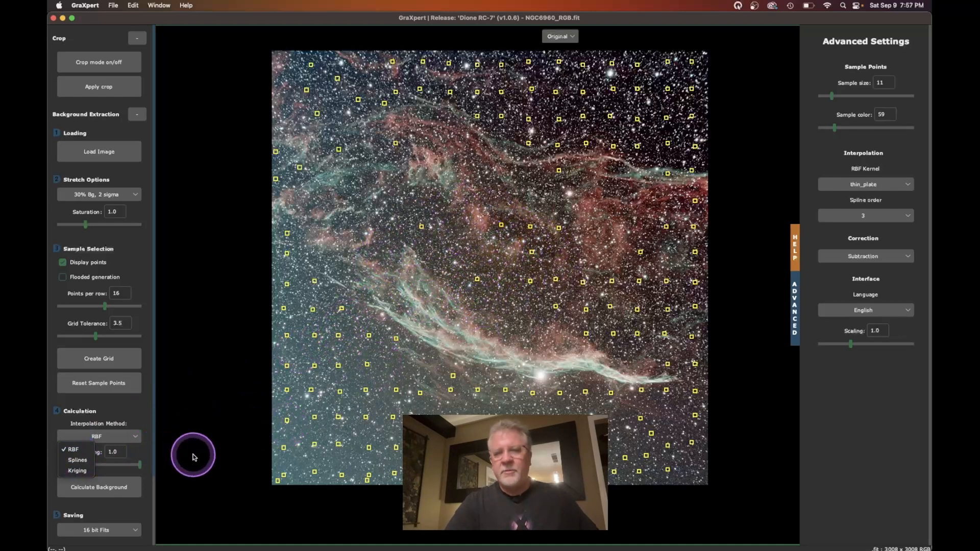
left_click(76, 474)
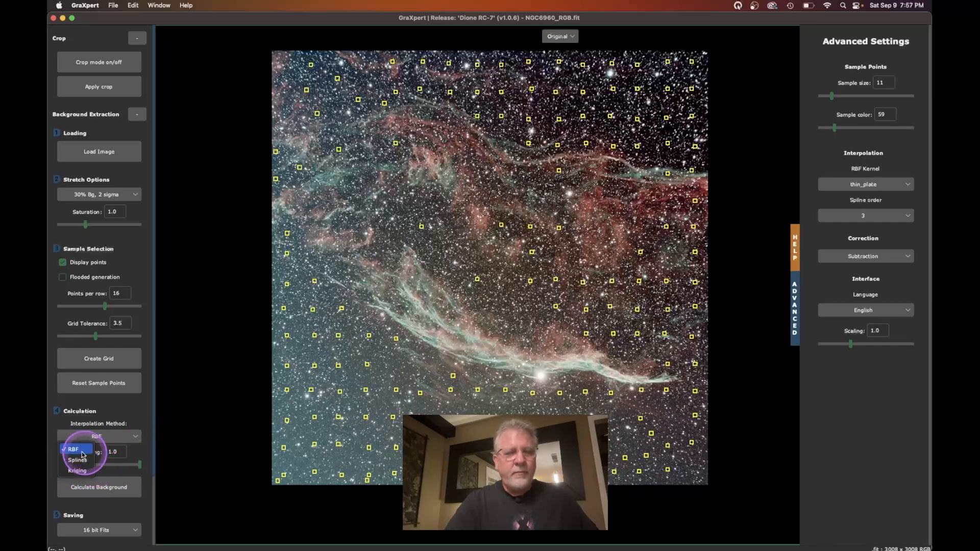
left_click(75, 450)
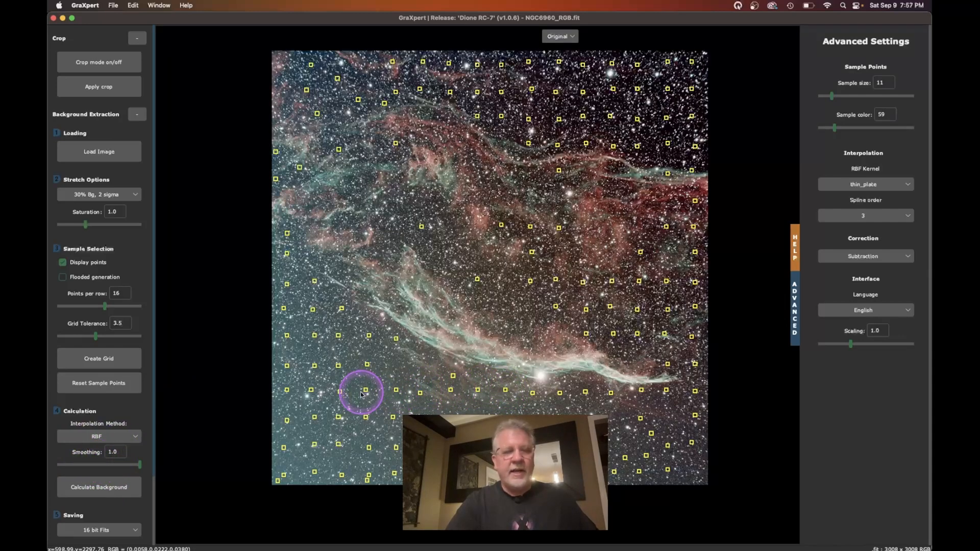
mouse_move(141, 457)
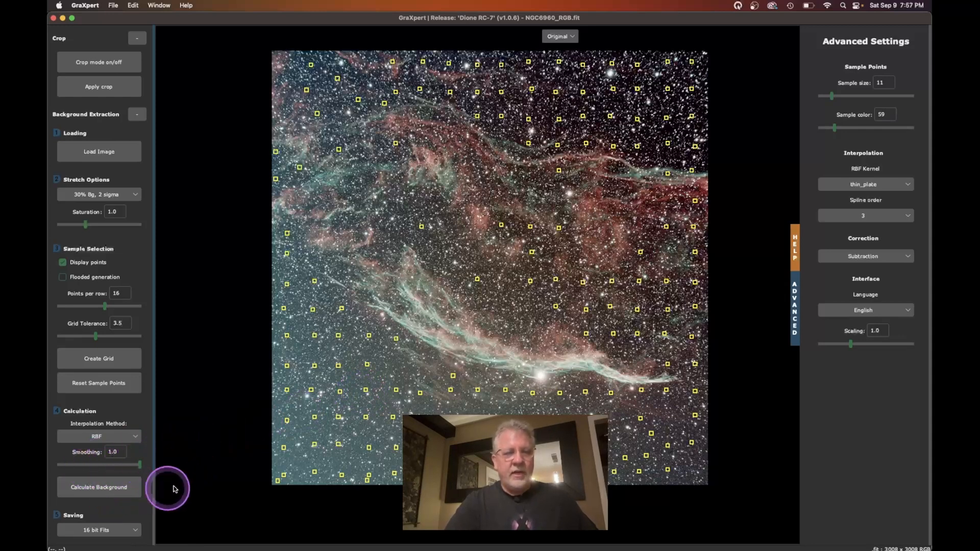
left_click(96, 491)
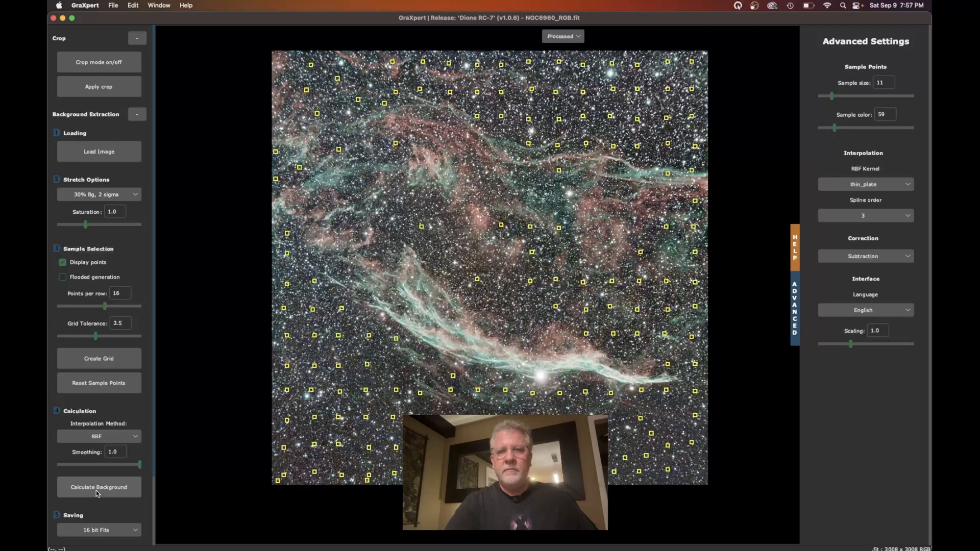
Compare the Original, Processed and Background views of the image, and return to the Processed view
left_click(576, 36)
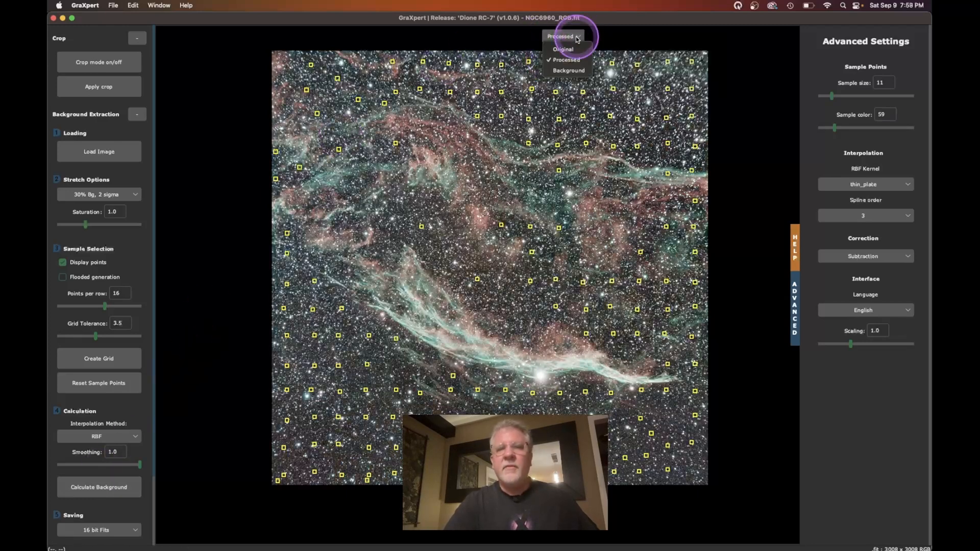
left_click(566, 49)
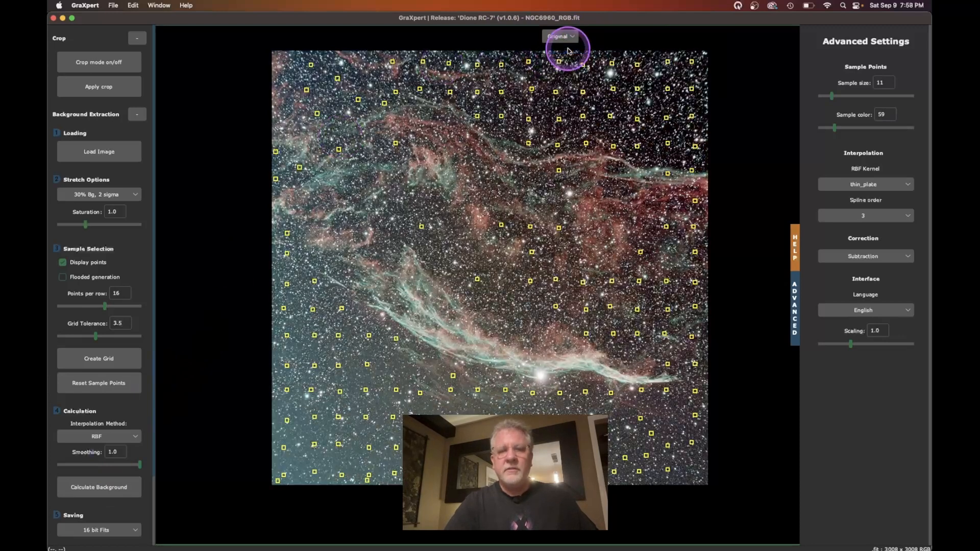
left_click(572, 36)
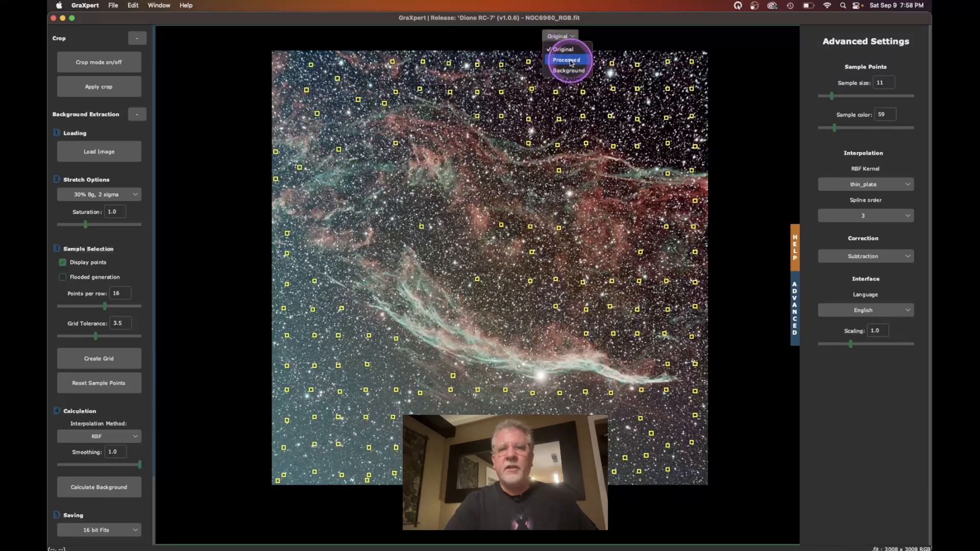
left_click(567, 60)
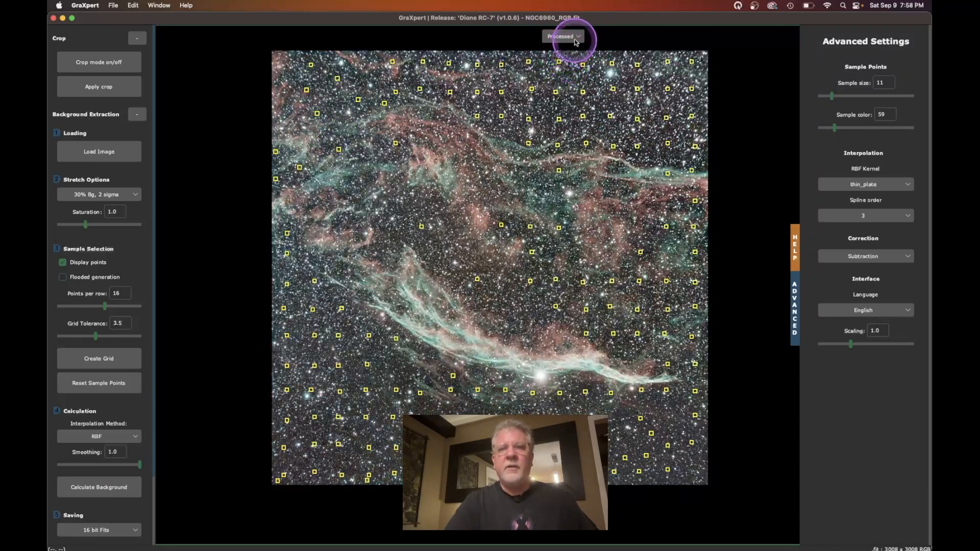
left_click(576, 40)
left_click(560, 74)
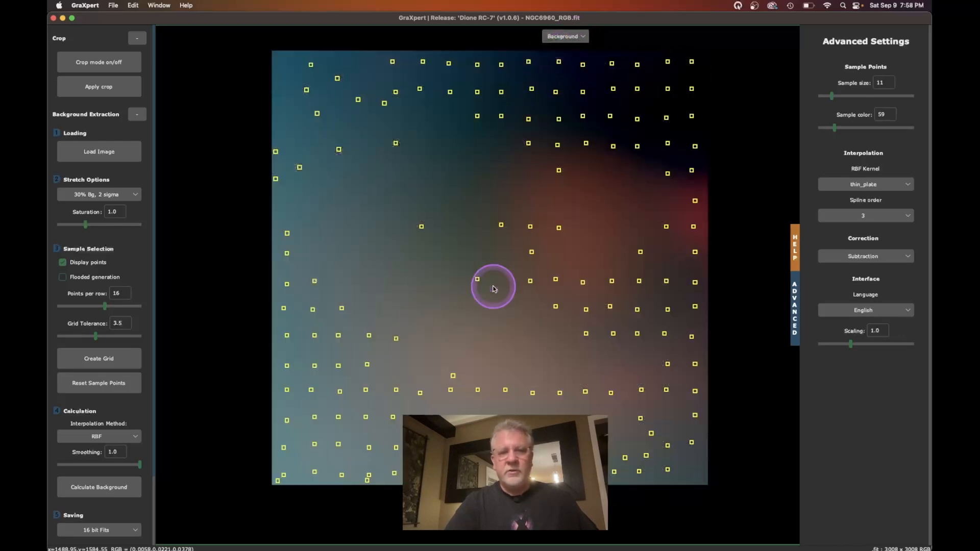
left_click(574, 37)
left_click(561, 60)
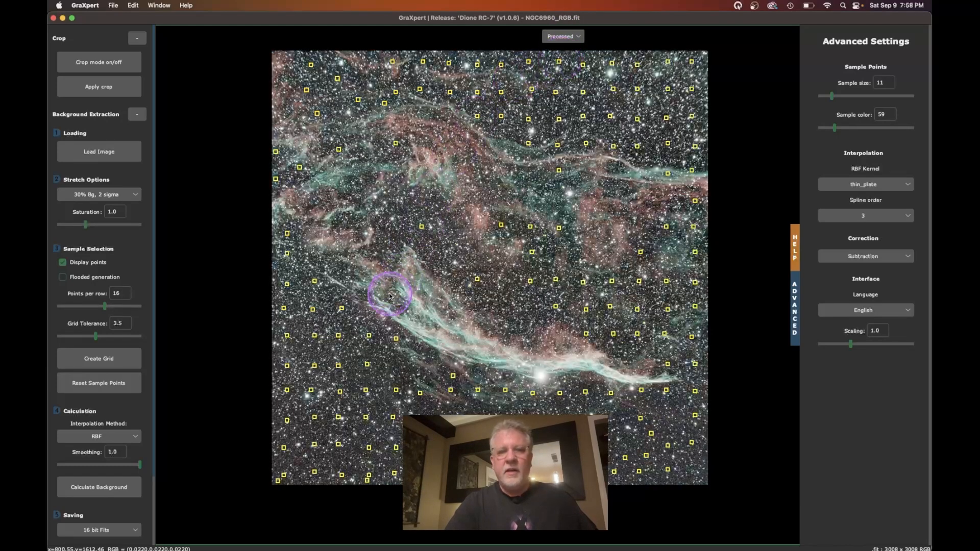
Try the 10% Bg, 3 sigma stretch on the processed image and check the available save formats
left_click(122, 199)
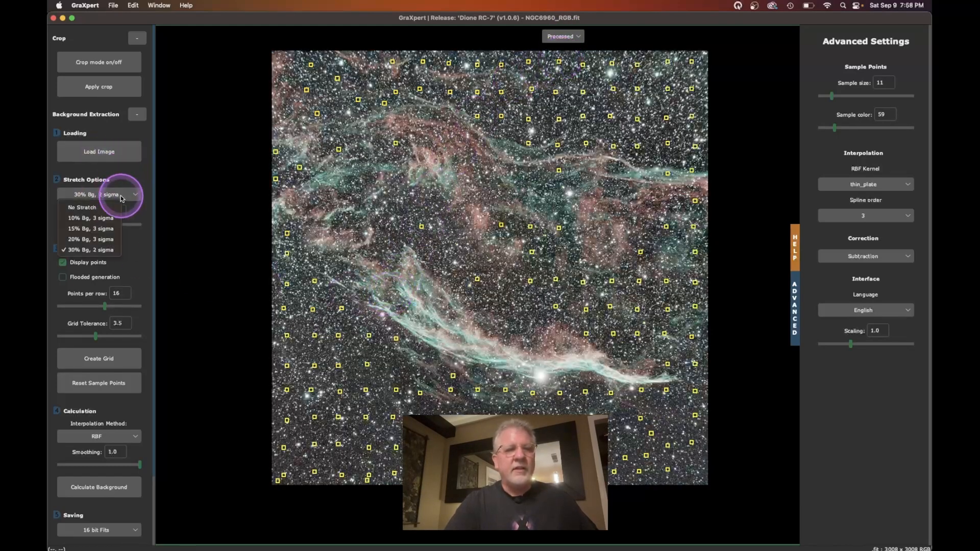
left_click(102, 220)
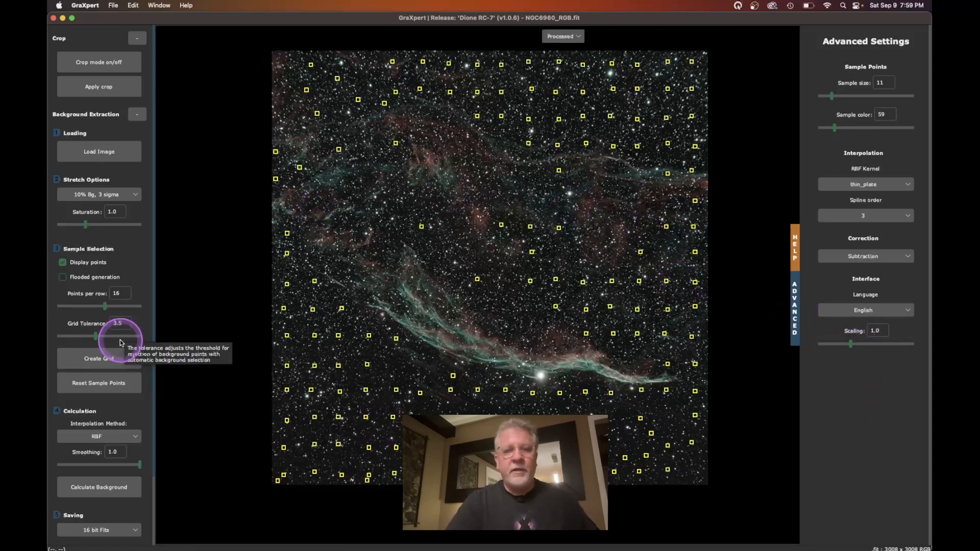
scroll(143, 327, "down", 3)
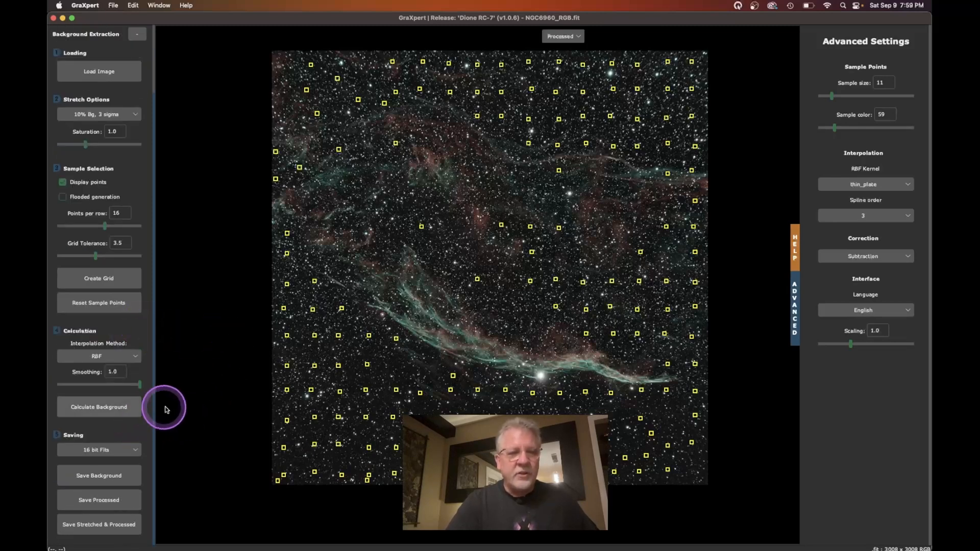
left_click(137, 451)
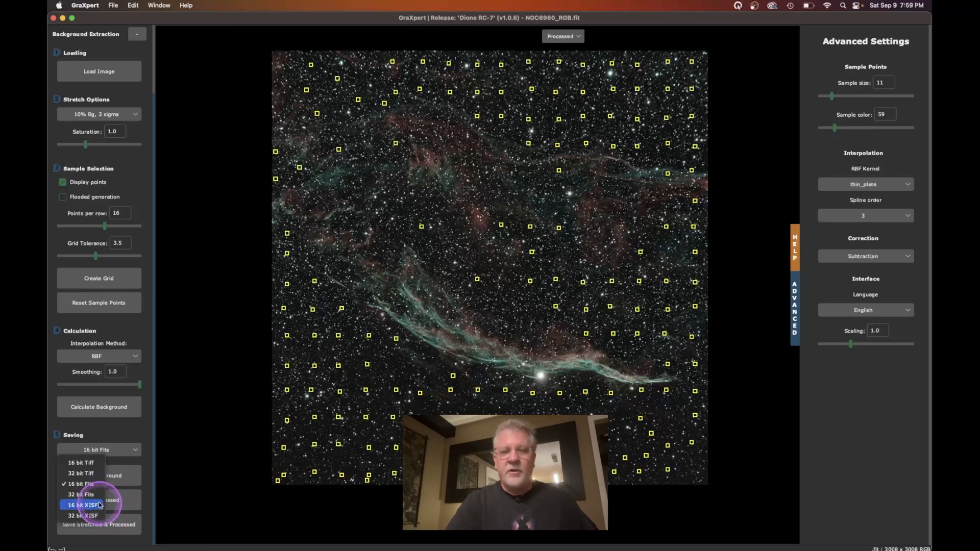
left_click(155, 427)
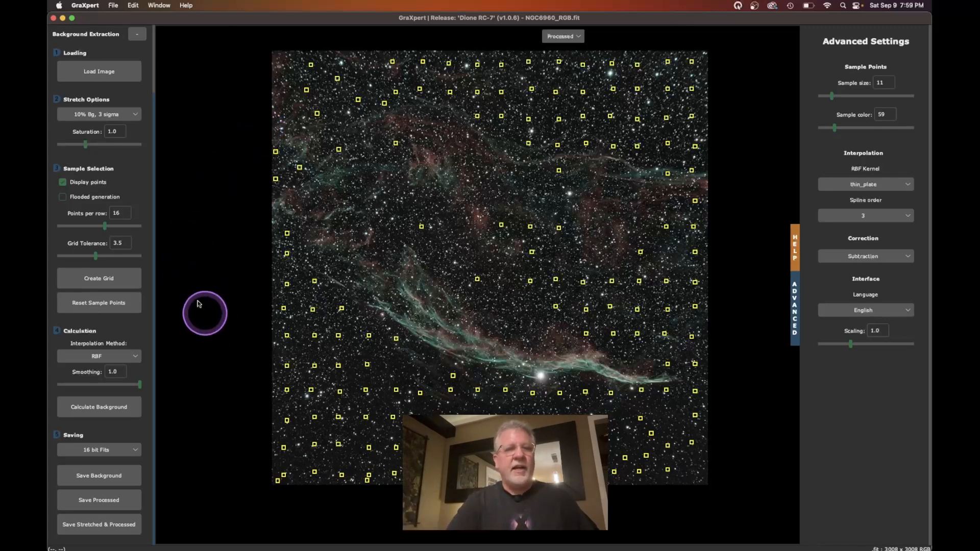
Set the stretch option of the processed image to No Stretch
left_click(125, 115)
left_click(82, 127)
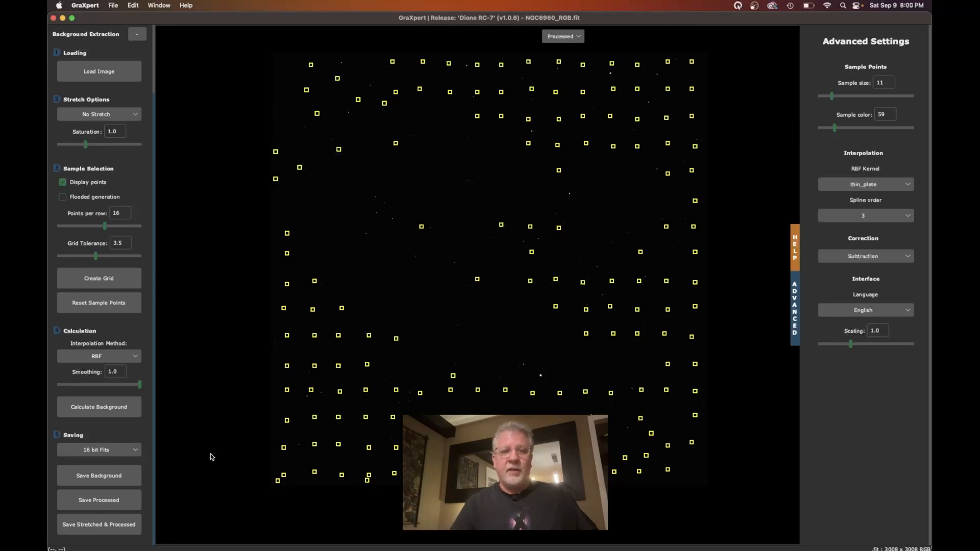
mouse_move(135, 540)
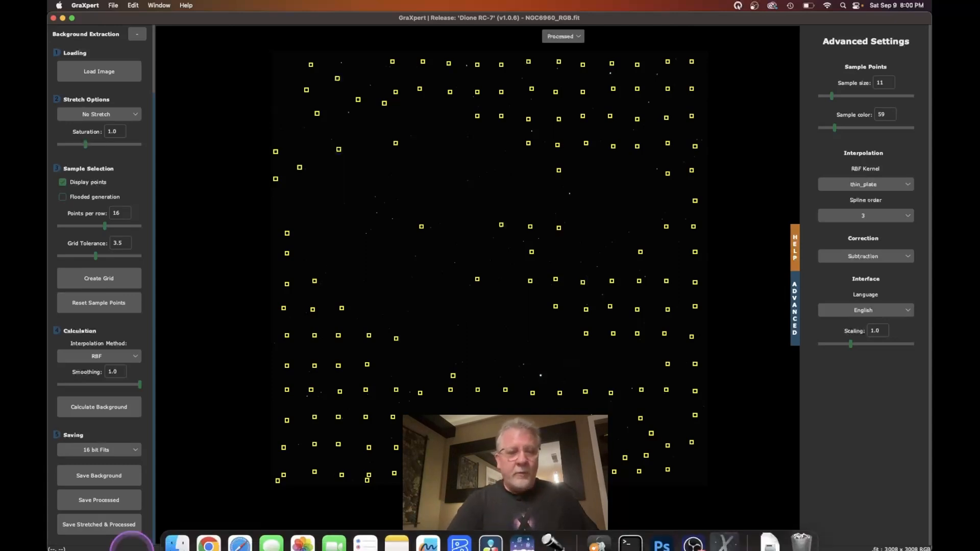
Switch to Finder and view the contents of the NGC6960 folder inside siril's Work folder
left_click(177, 533)
left_click(322, 313)
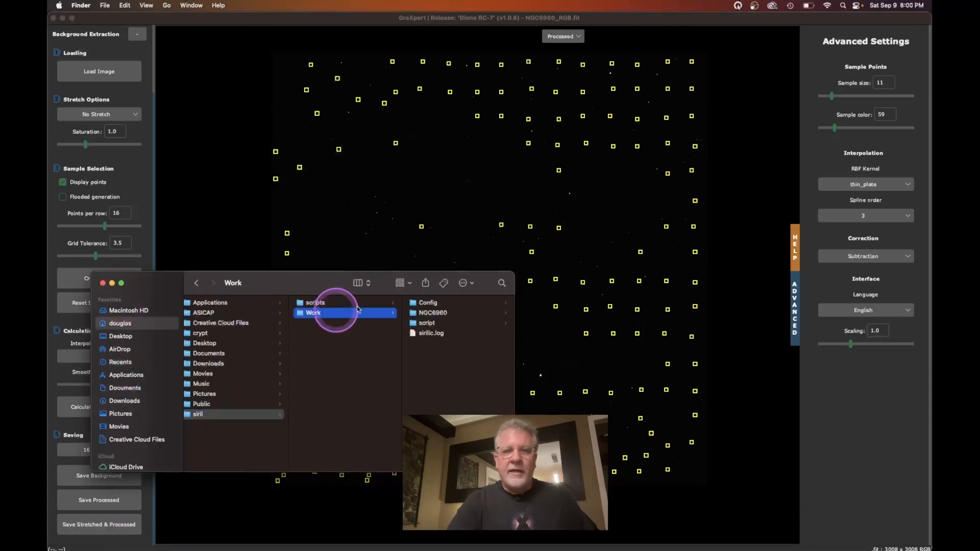
left_click(432, 313)
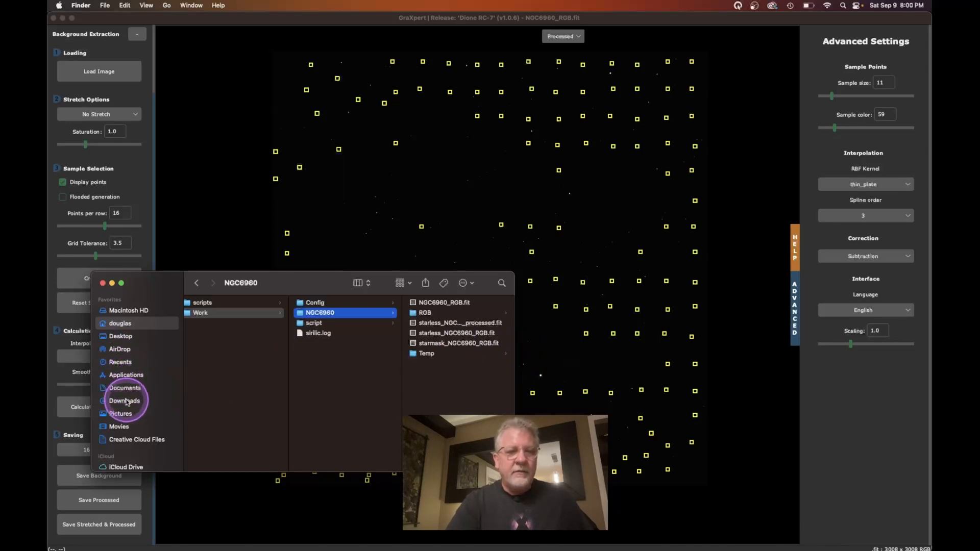
Show the IC1396_Mosaic folder under Pictures > Astrophotography, with the file column wide enough to read the full GraXpert file names
left_click(121, 413)
left_click(228, 304)
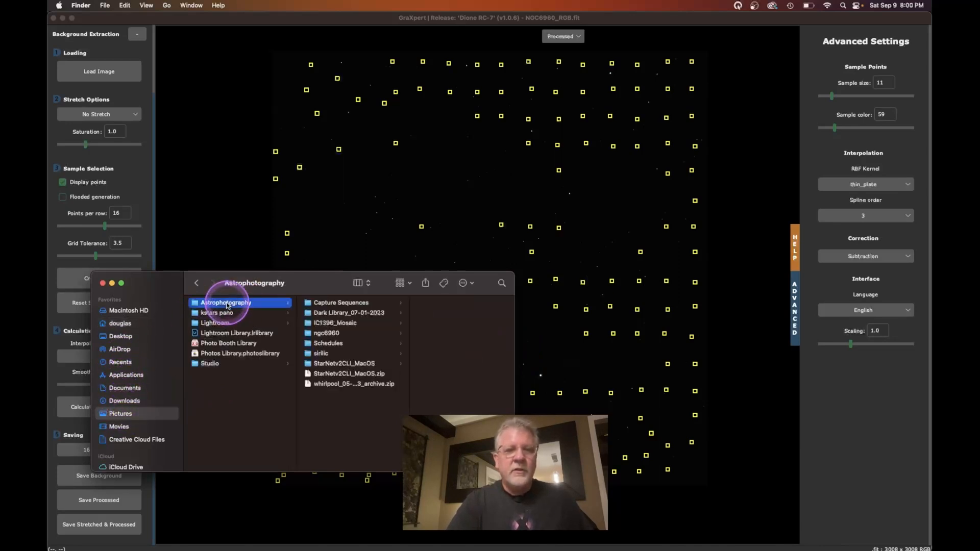
left_click(329, 343)
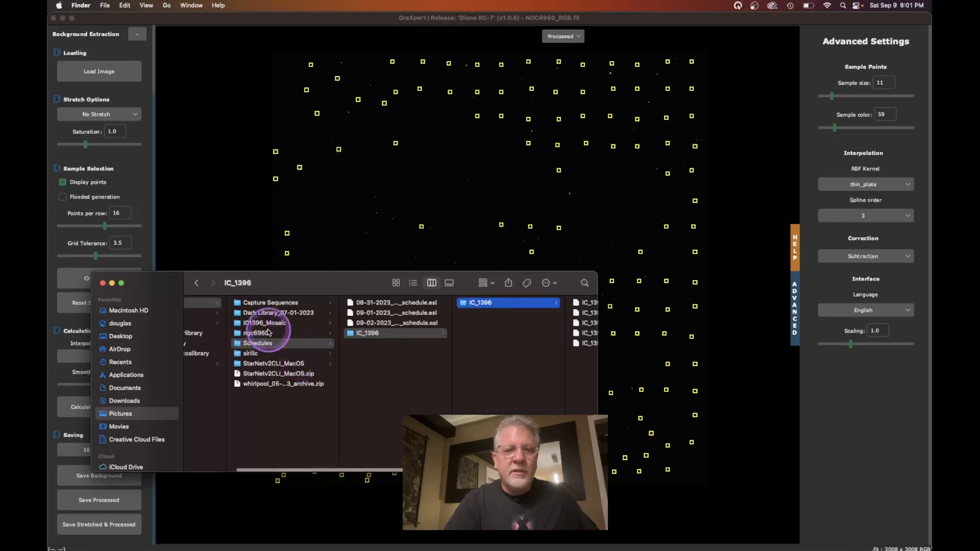
left_click(265, 323)
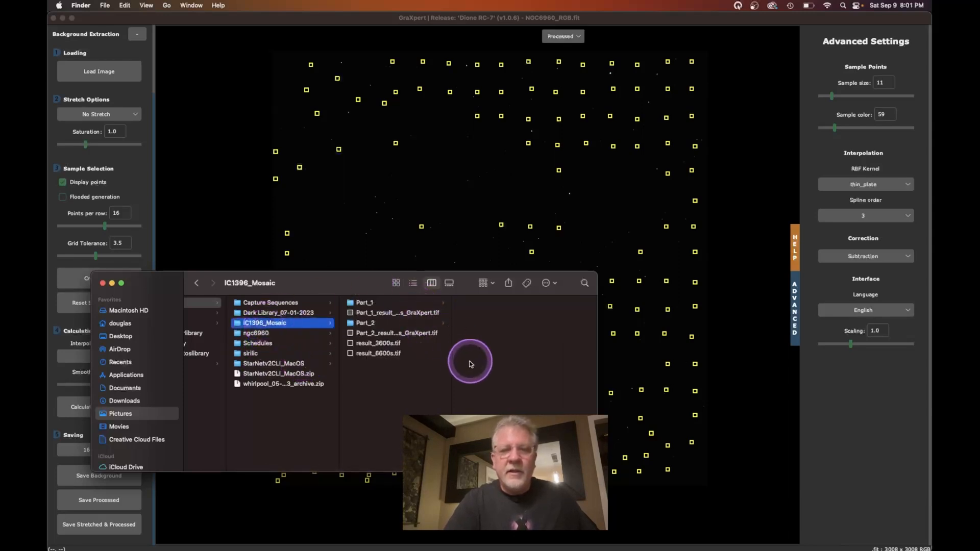
left_click_drag(451, 344, 483, 344)
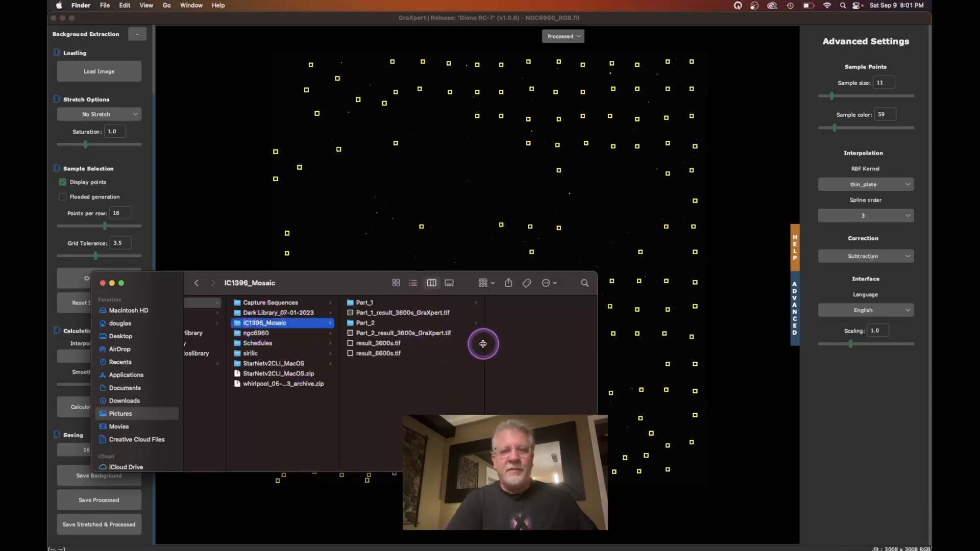